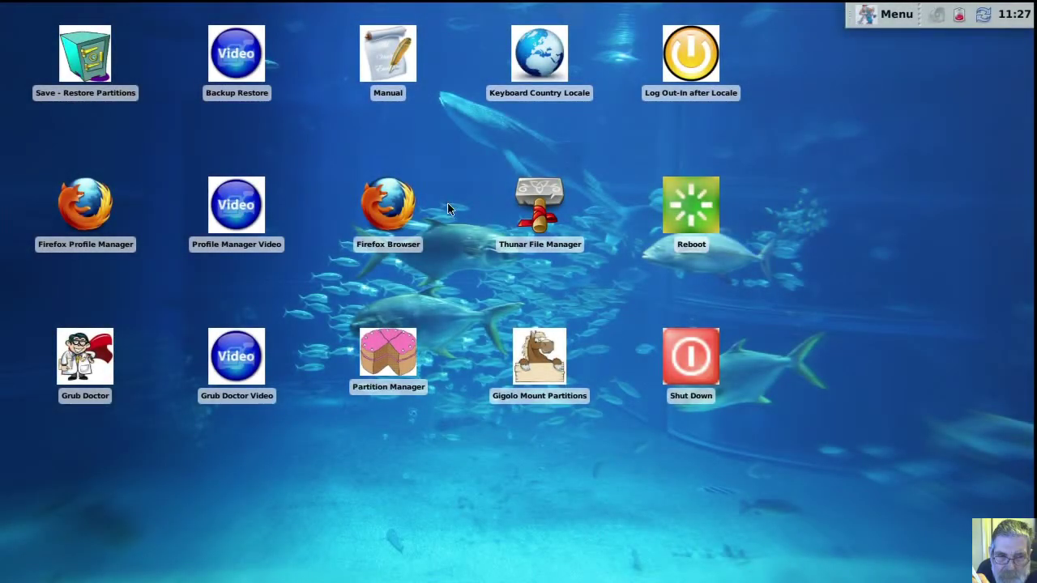
right_click(387, 203)
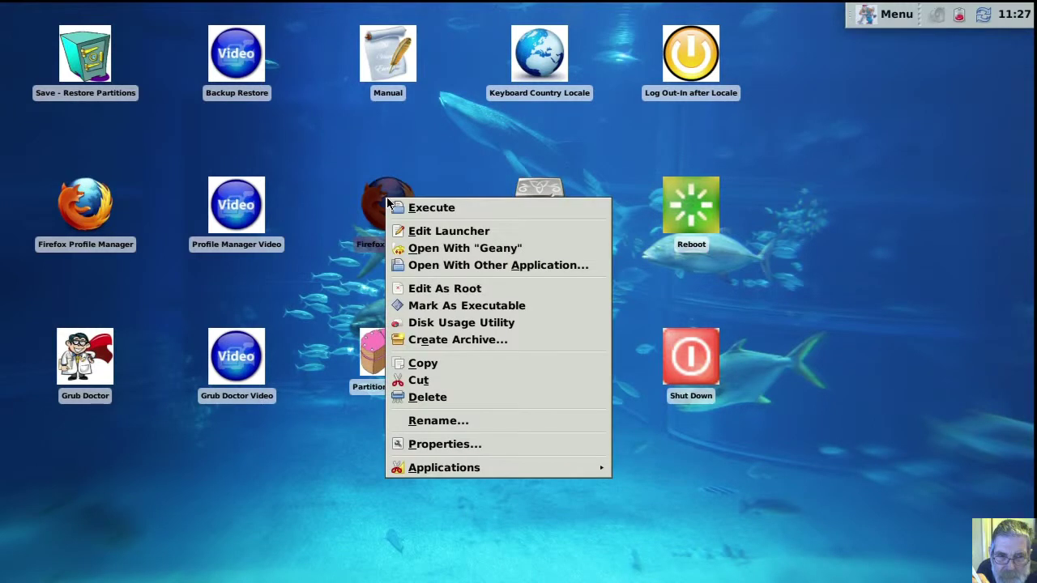
click(420, 248)
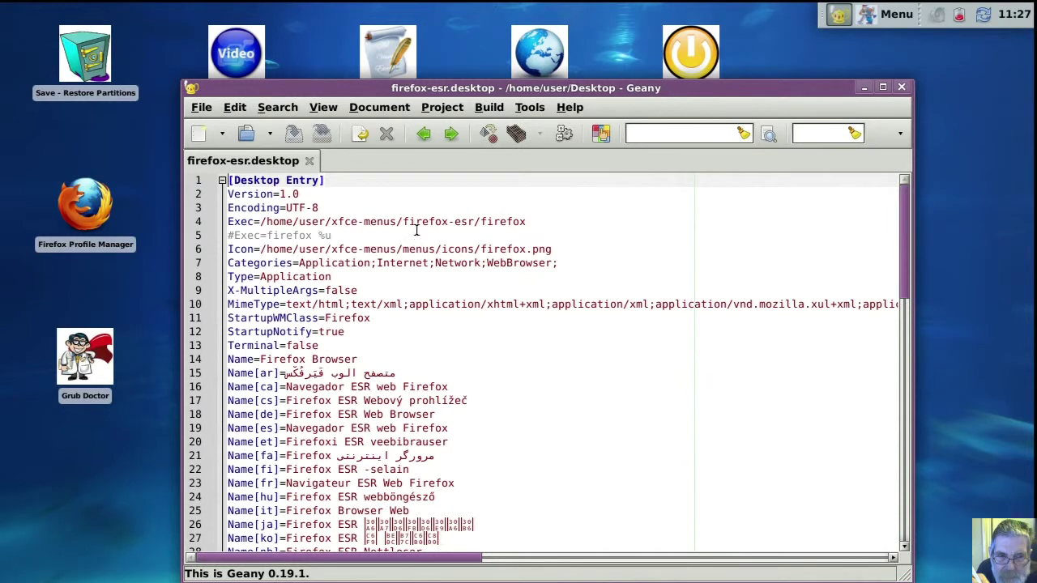
click(229, 236)
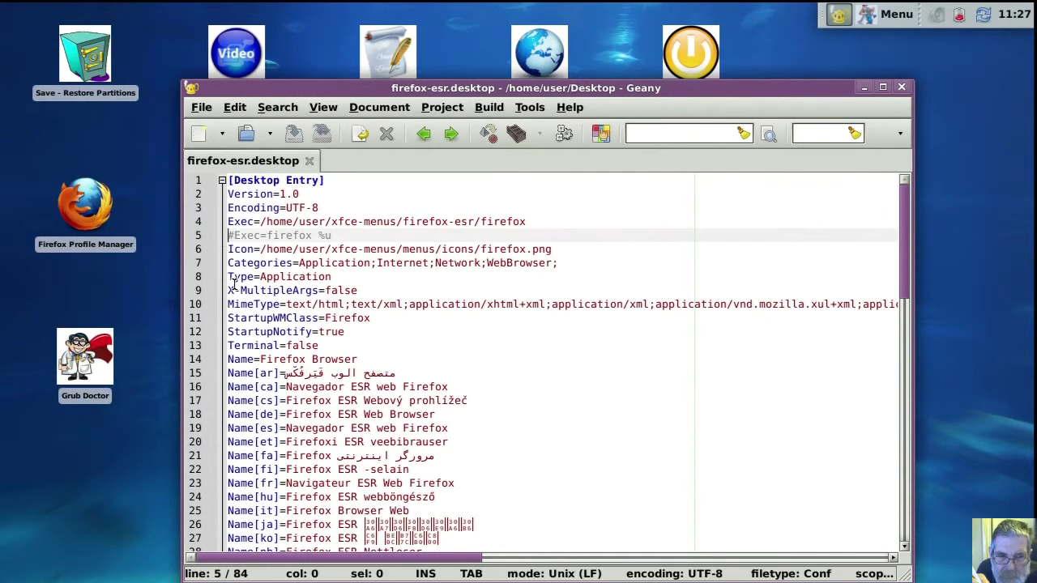
key(Delete)
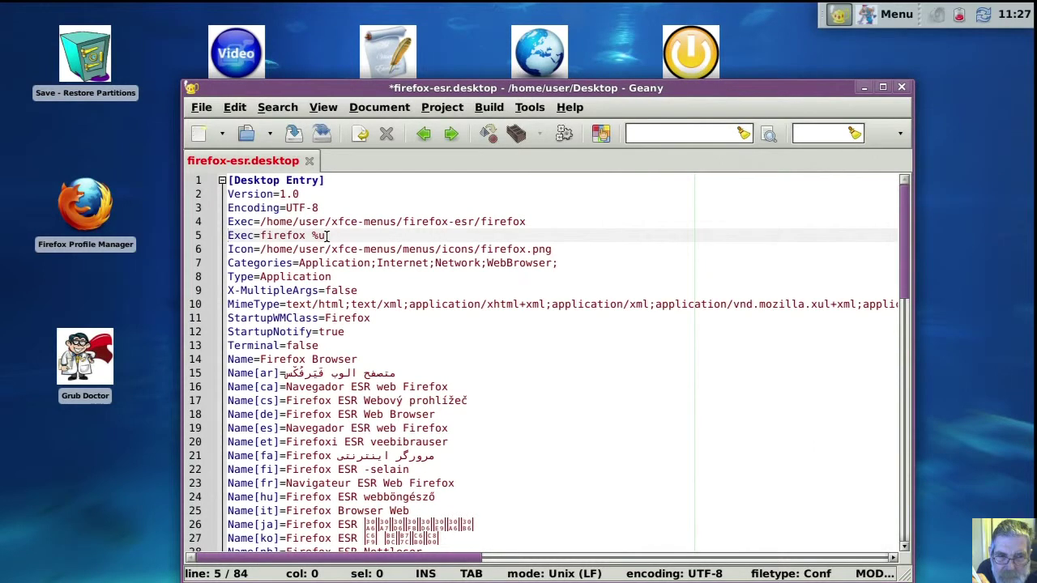
text(#)
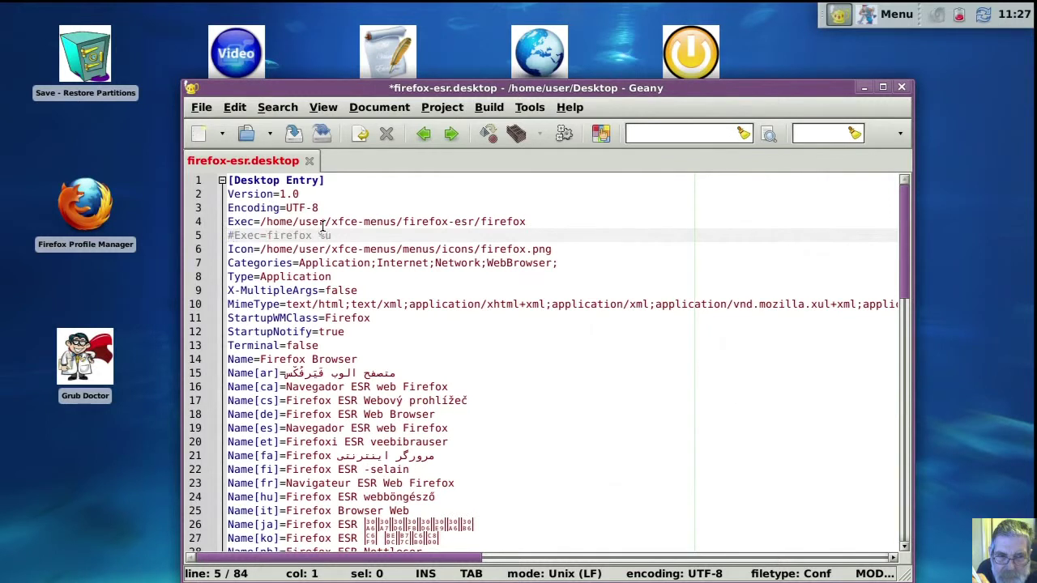
click(293, 132)
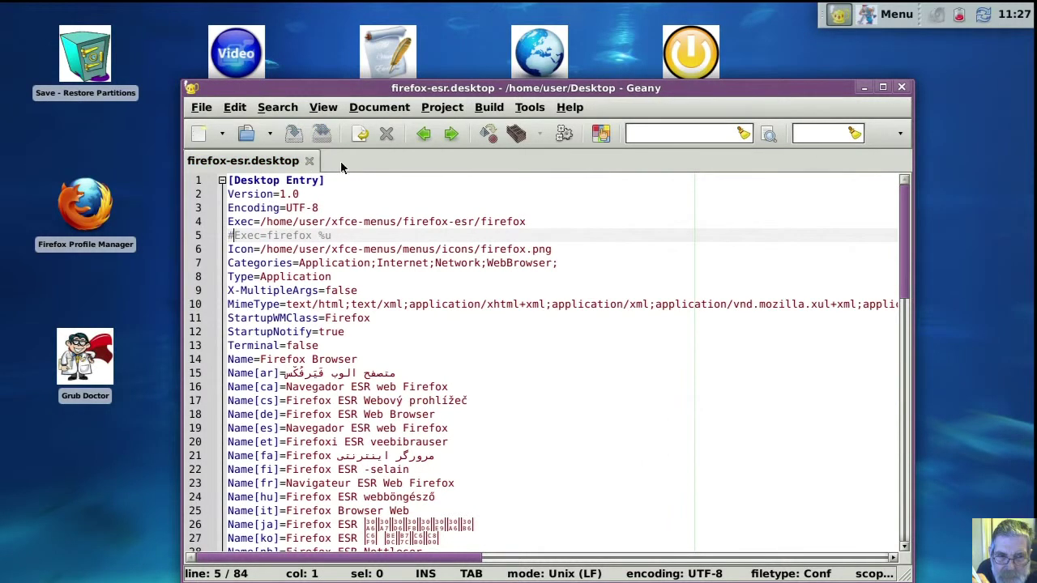
click(901, 88)
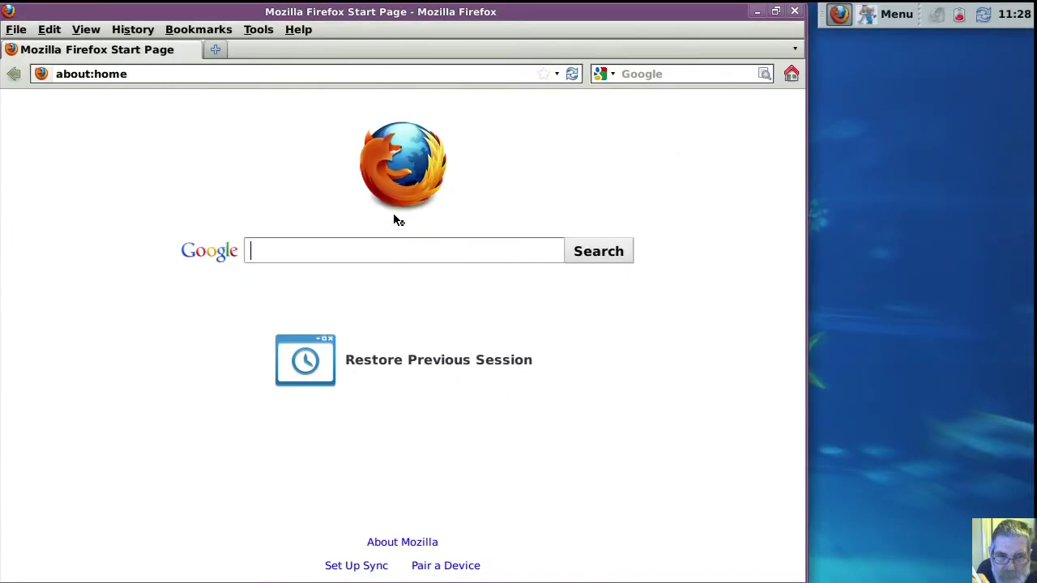
- Close the Firefox window once its start page has loaded
click(794, 10)
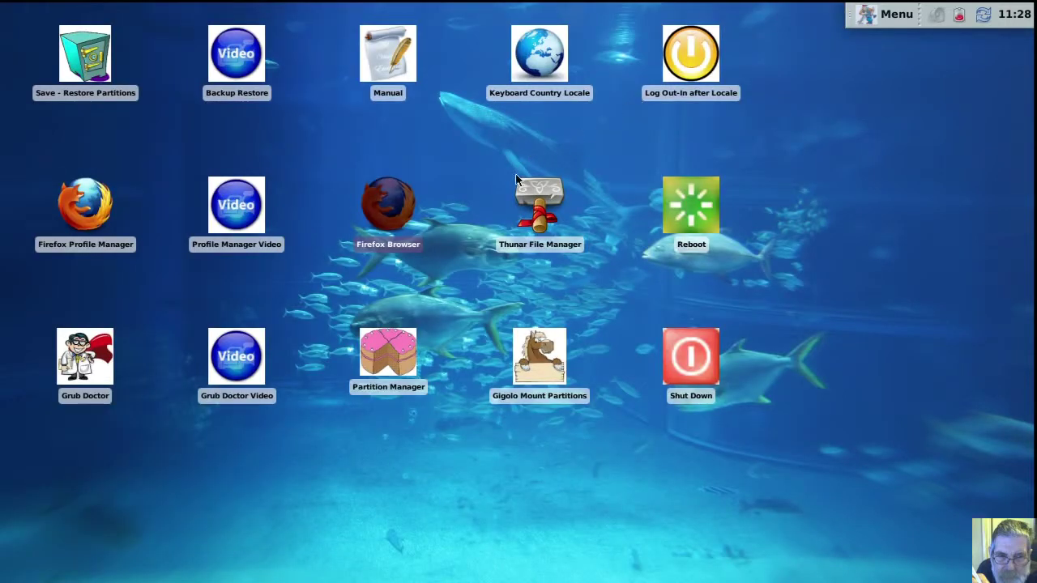
- Open the home folder with hidden files shown, browse to .mozilla/firefox, and select profiles.ini
double_click(539, 198)
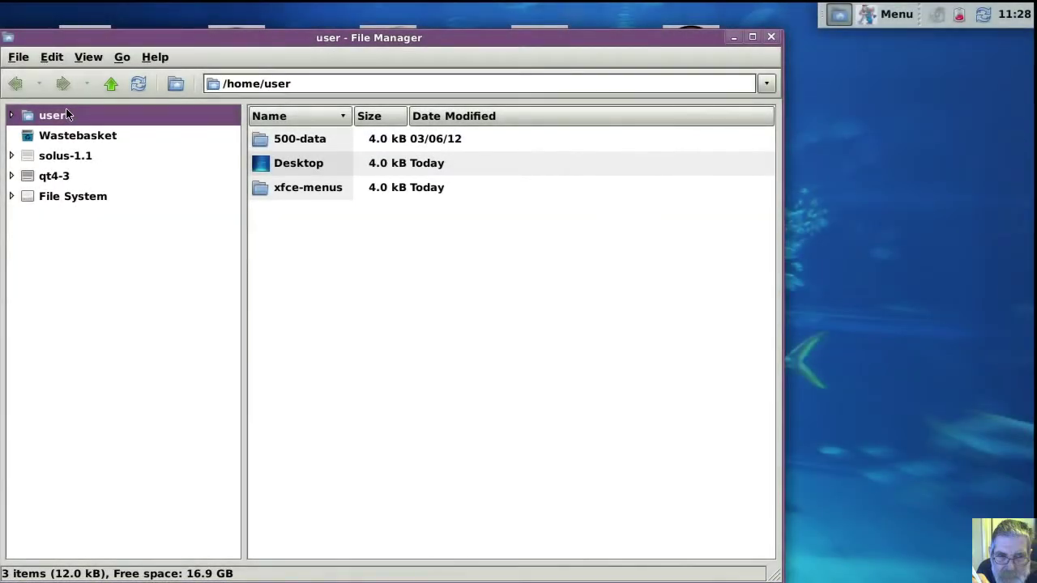
key(ctrl+h)
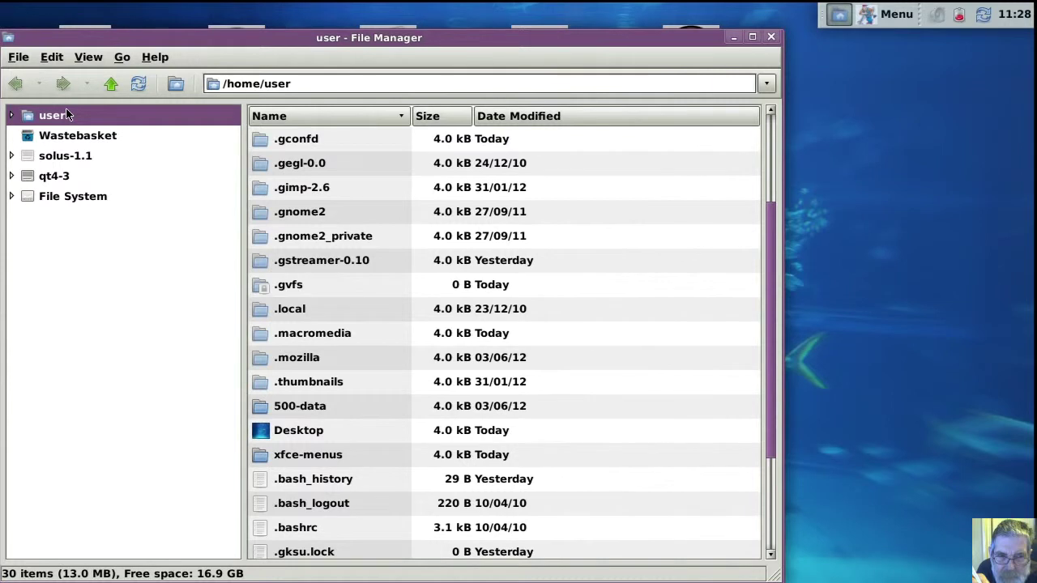
click(12, 117)
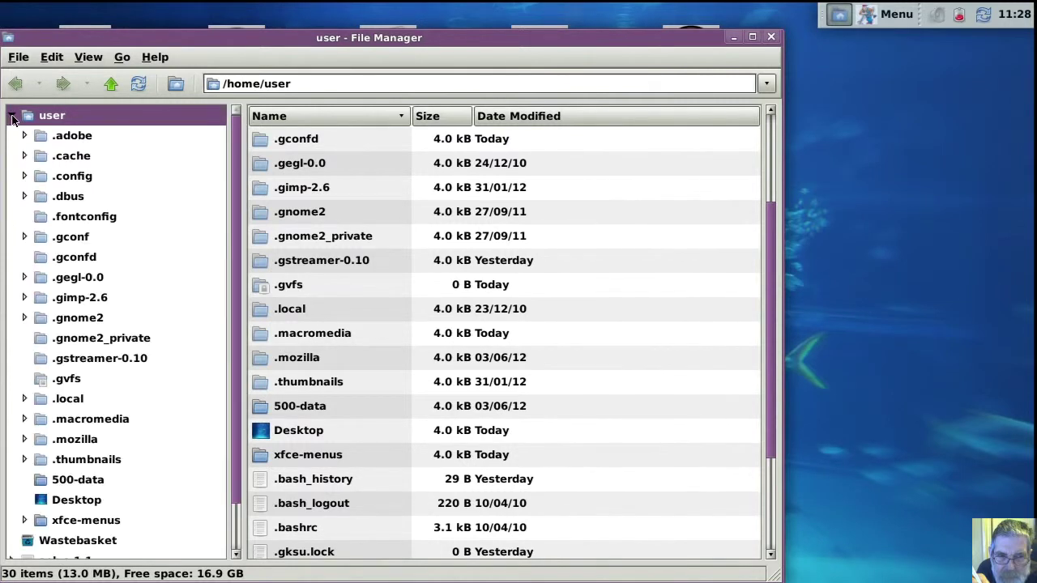
click(25, 439)
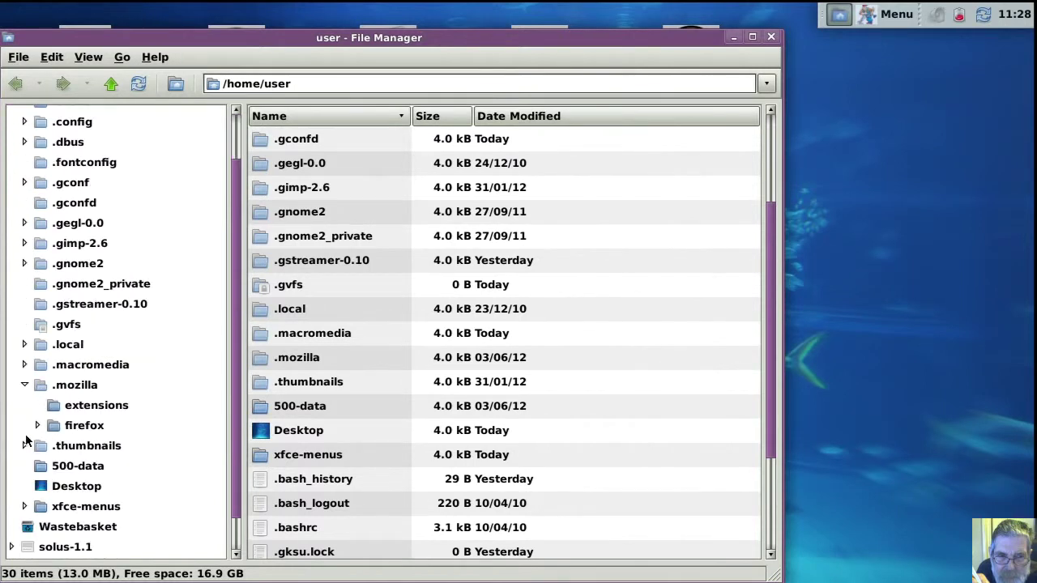
click(37, 425)
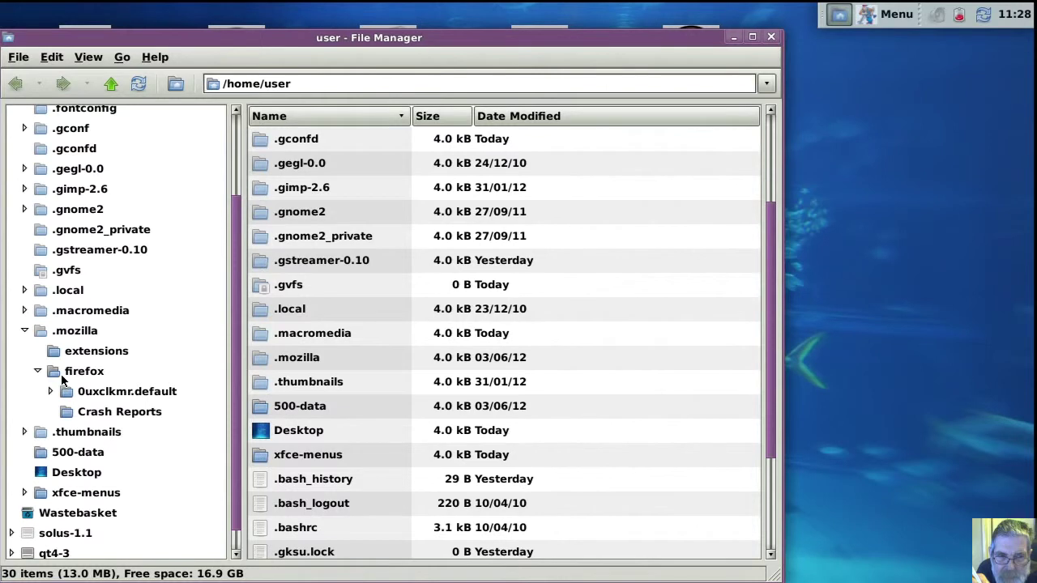
click(60, 376)
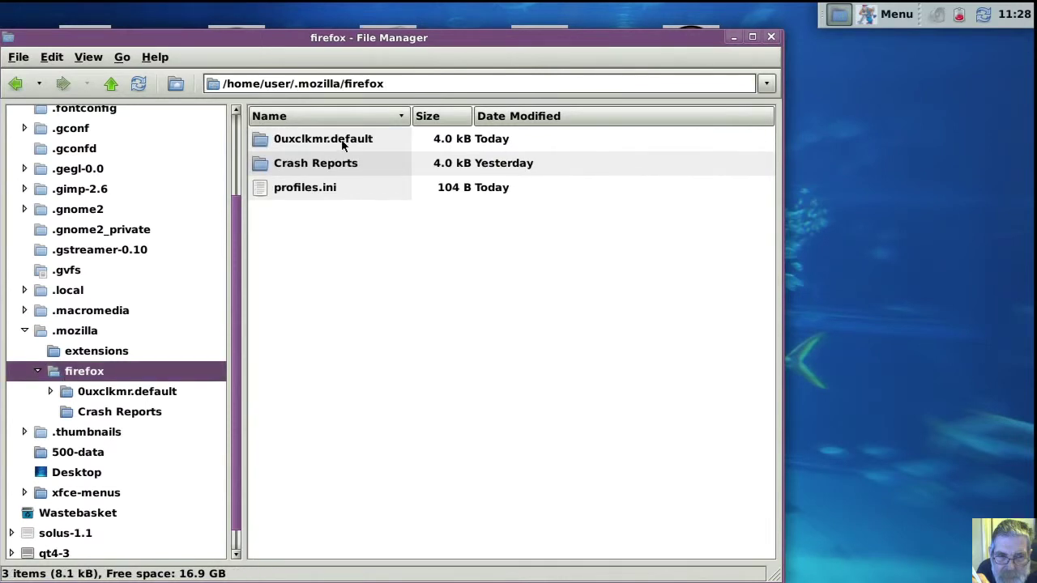
click(285, 144)
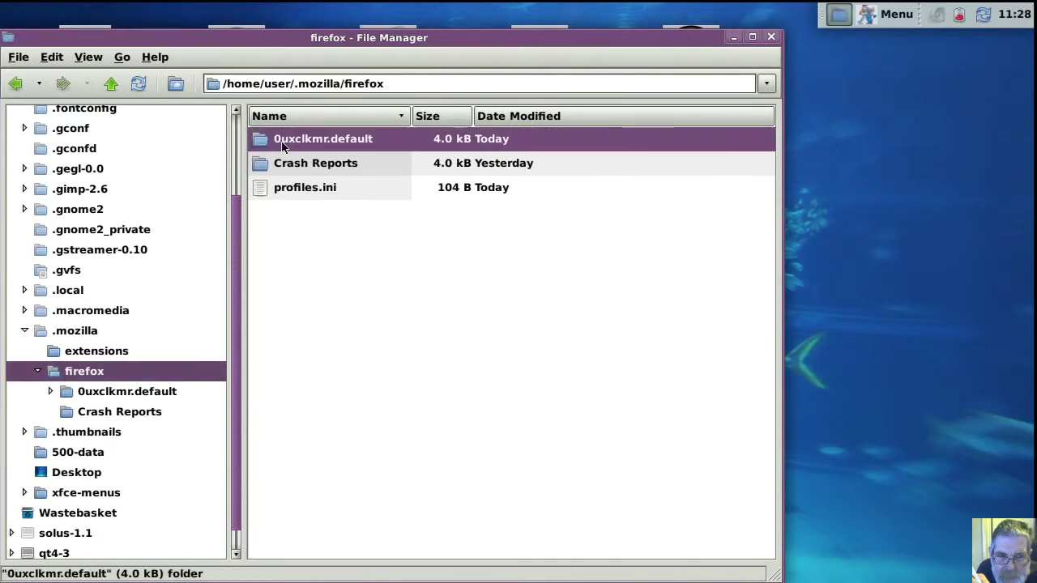
click(291, 194)
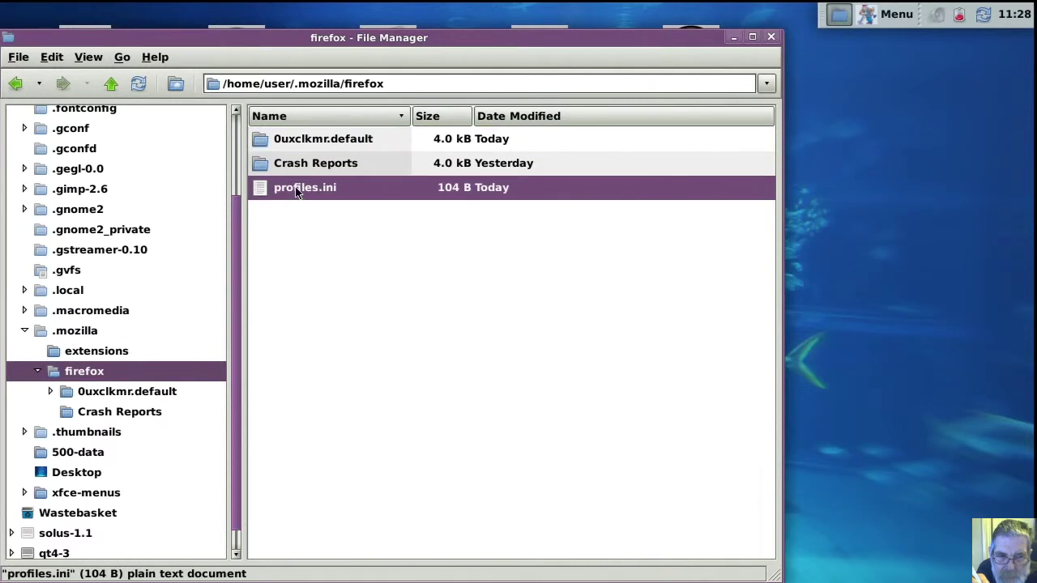
right_click(297, 192)
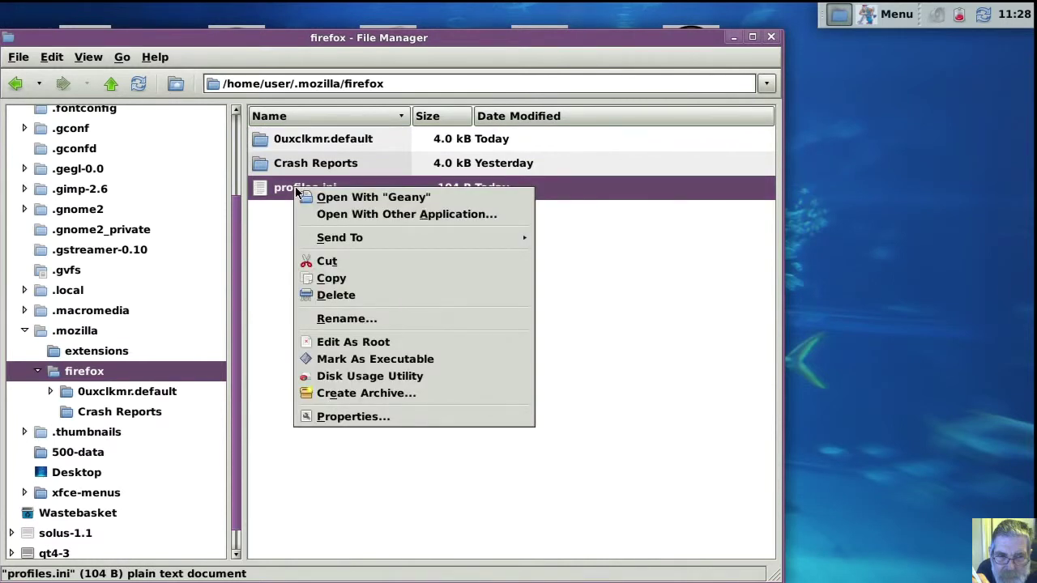
click(315, 198)
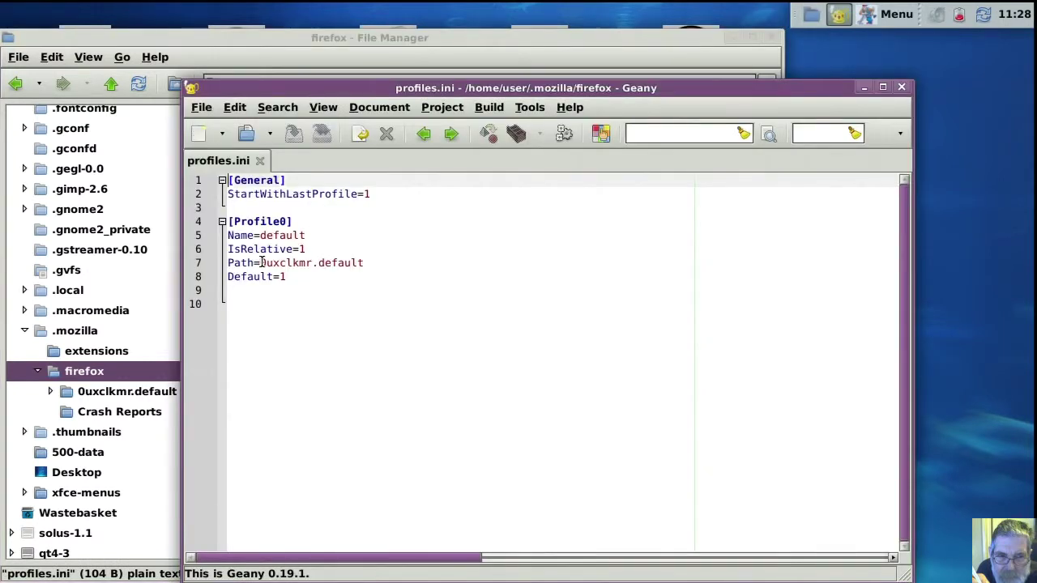
drag(260, 264, 372, 263)
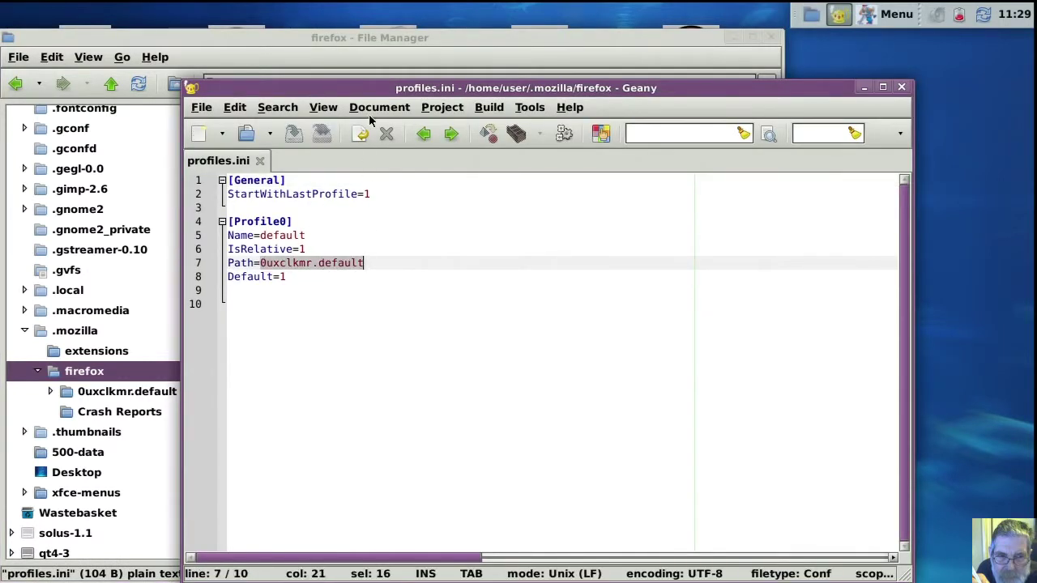
drag(381, 95, 381, 180)
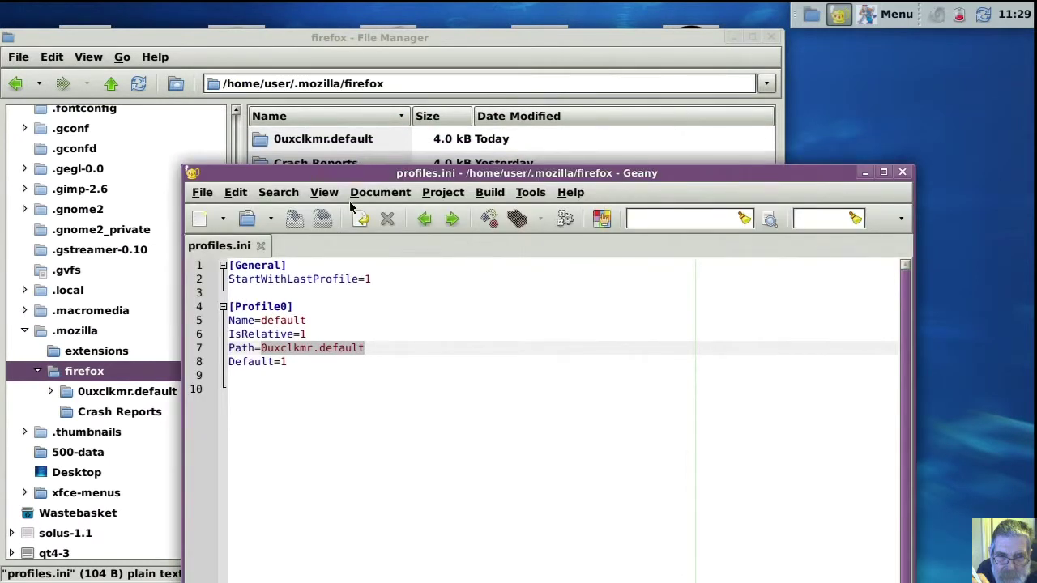
click(355, 295)
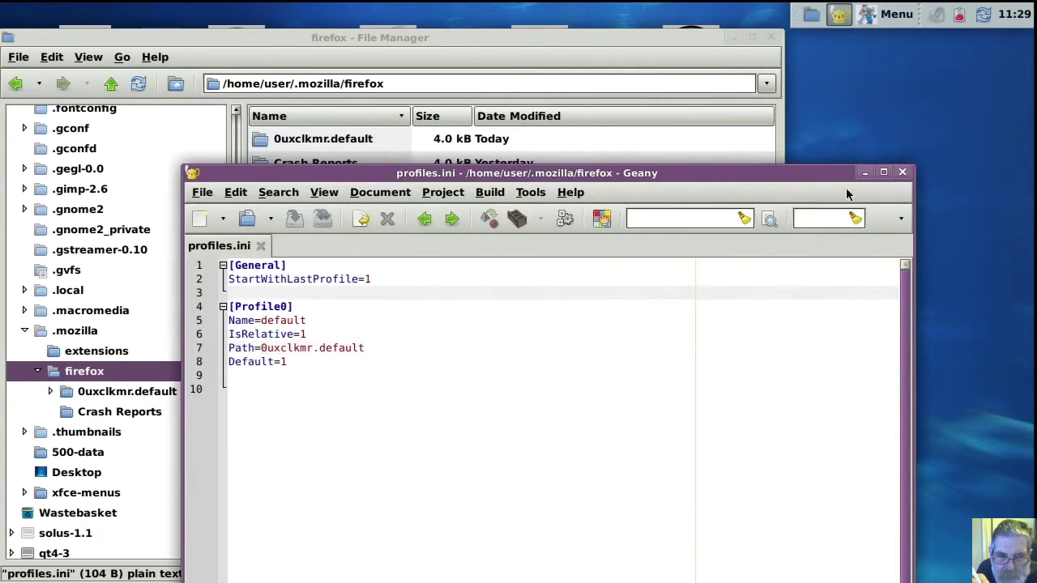
click(902, 173)
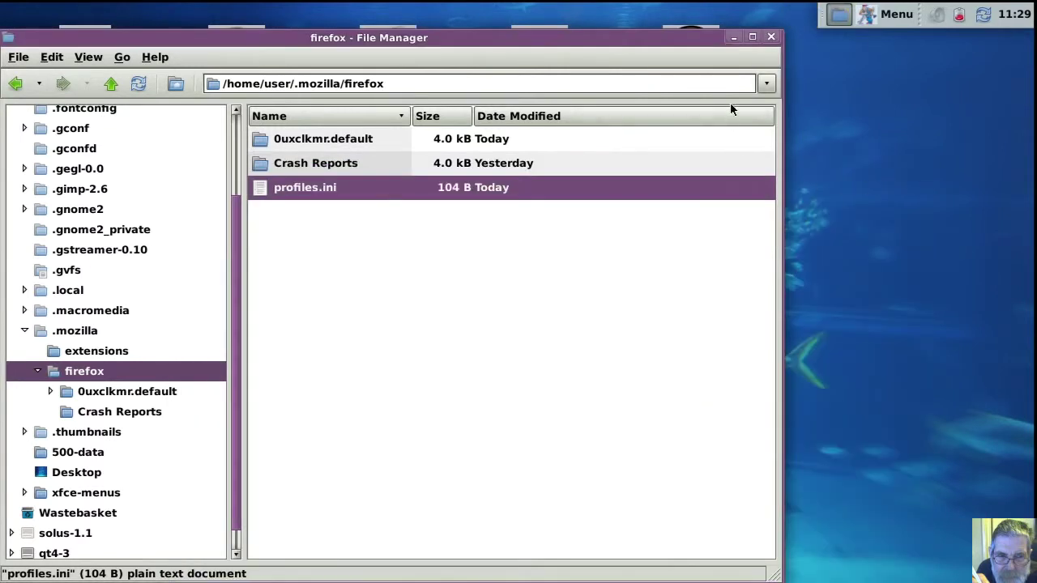
- Drag the File Manager window aside and close it
drag(469, 39, 577, 110)
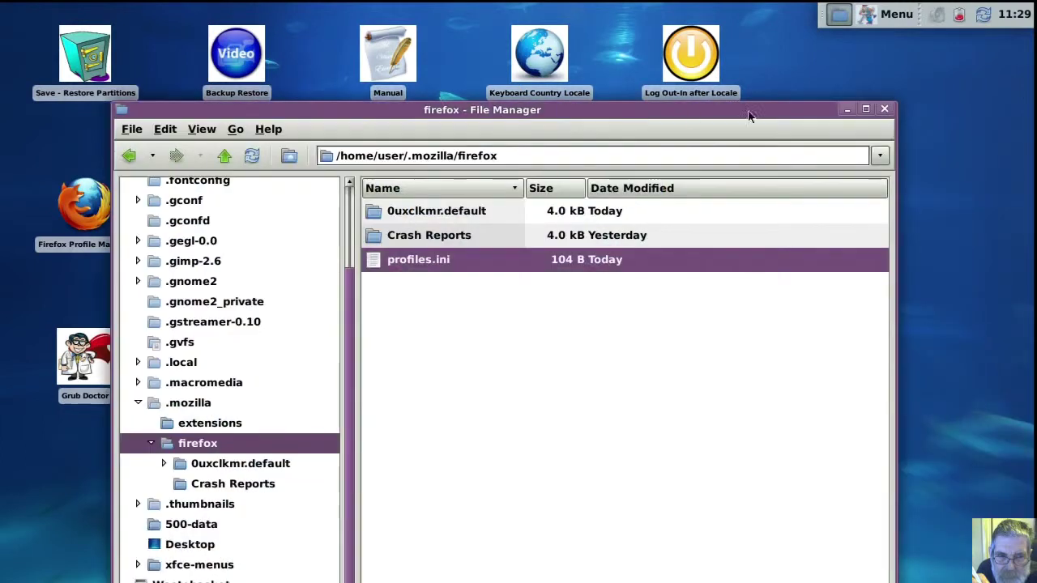
click(885, 110)
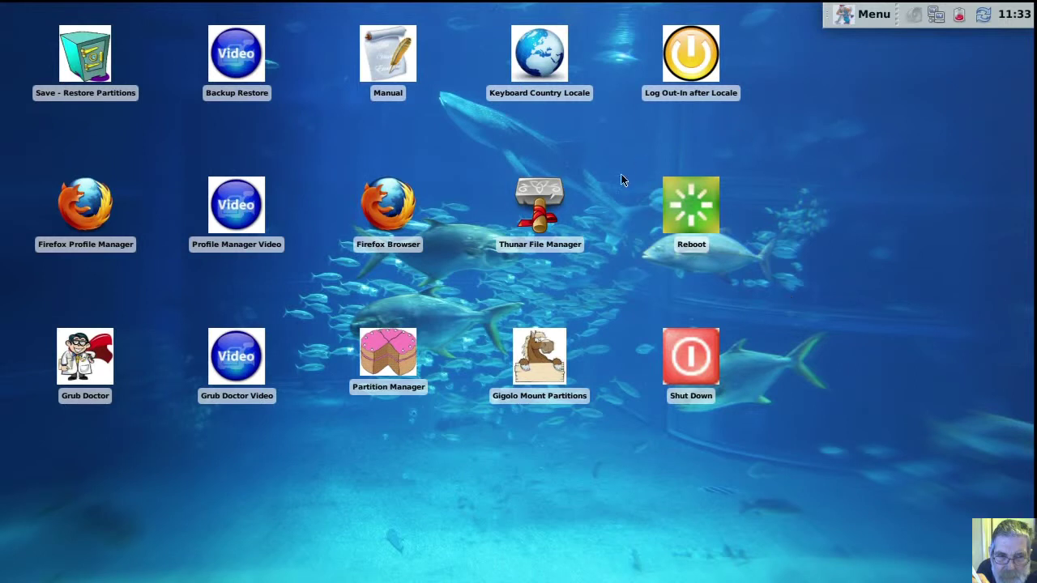
- Reopen Thunar on File System > media and move it down to reach the Gigolo launcher
double_click(541, 203)
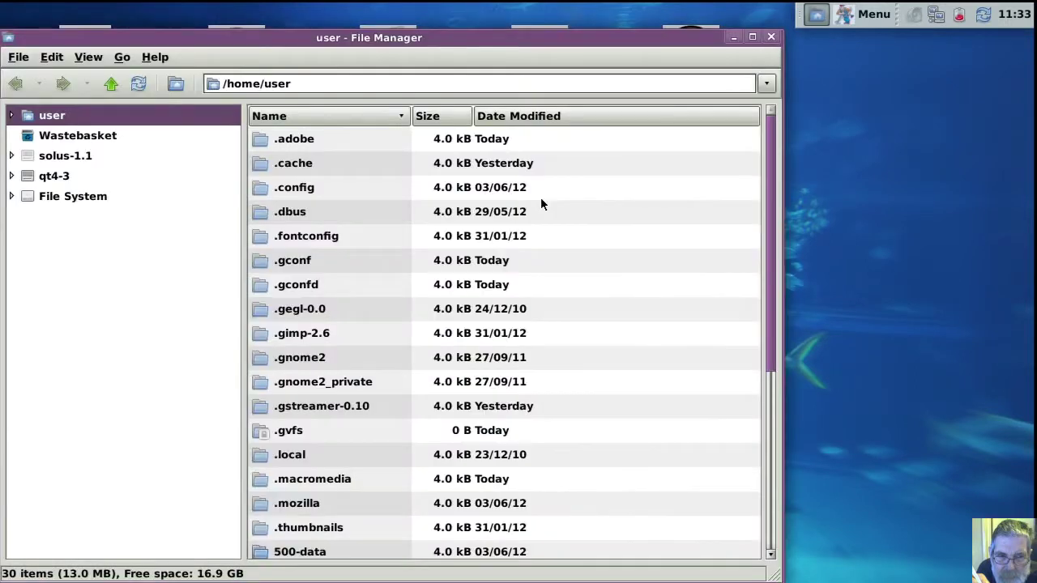
click(13, 197)
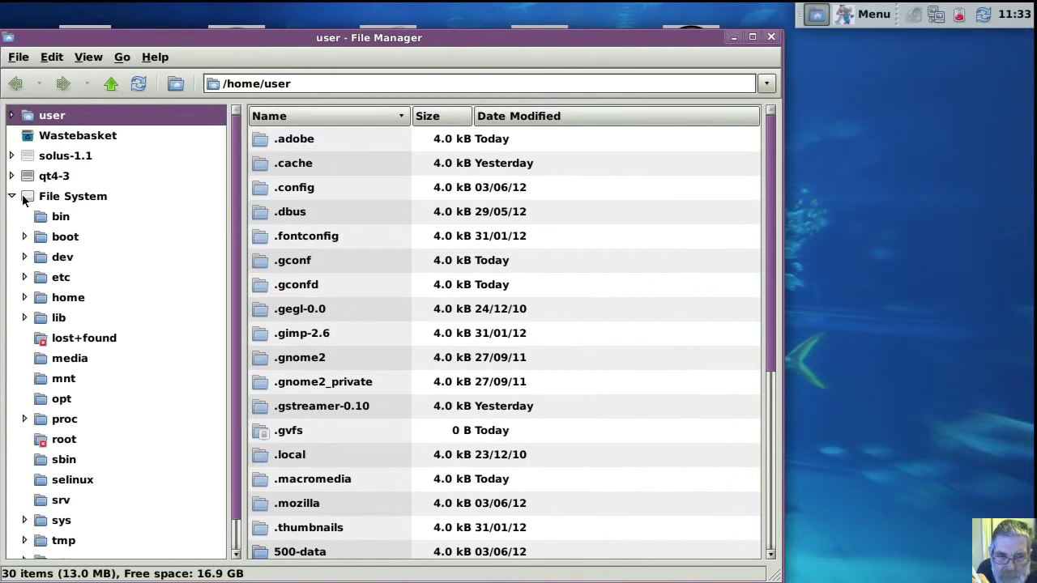
click(70, 358)
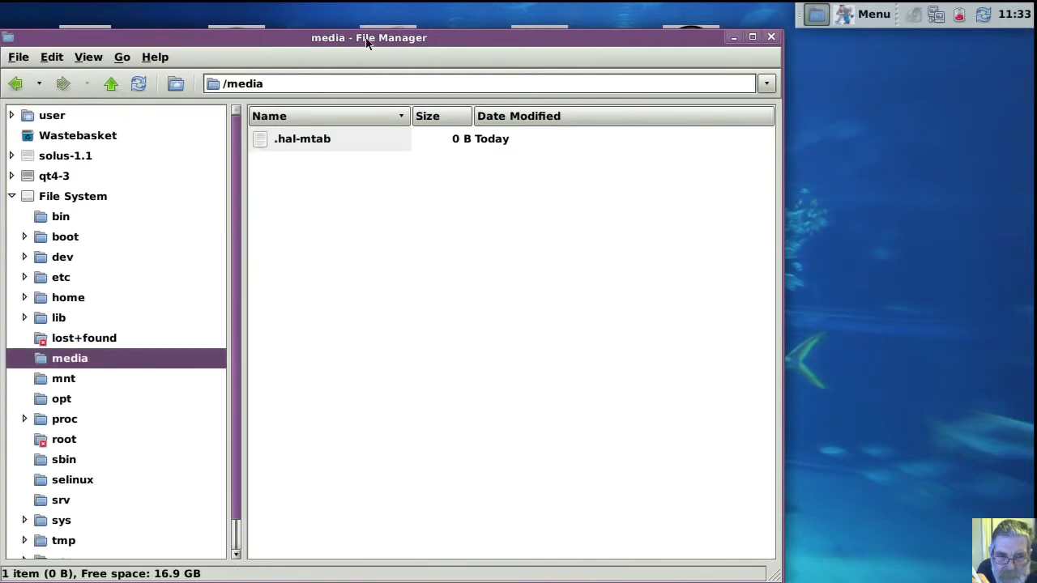
drag(370, 41, 443, 414)
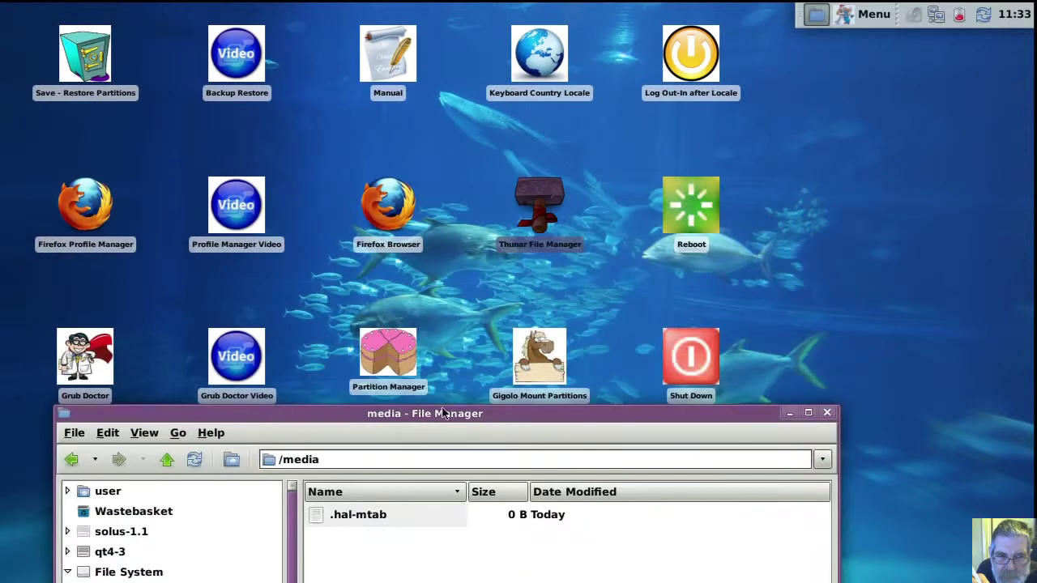
click(530, 358)
- Launch Gigolo, Connect the 500-data partition, then close Gigolo
double_click(529, 358)
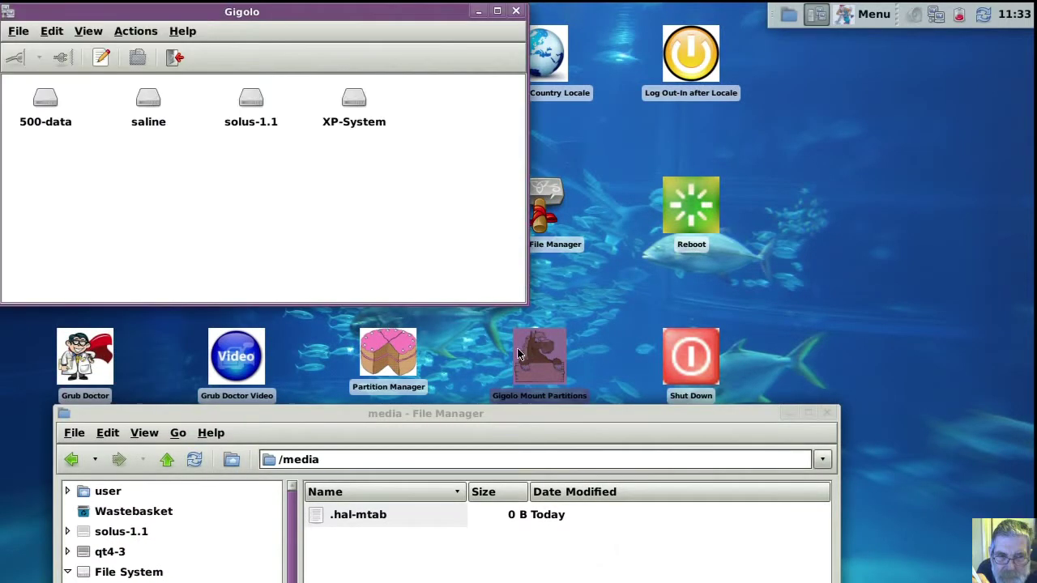
click(46, 102)
right_click(47, 102)
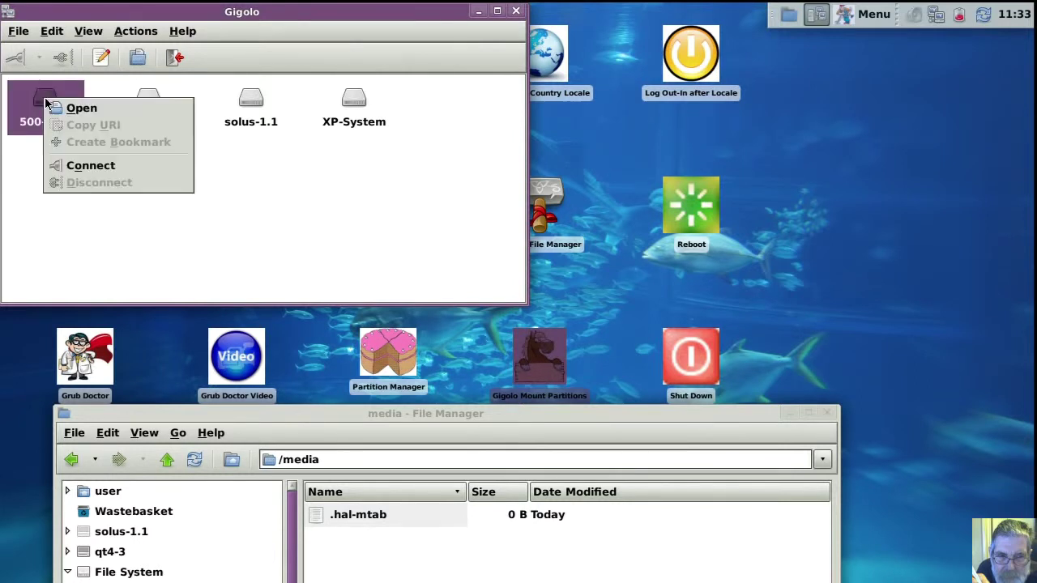
click(73, 167)
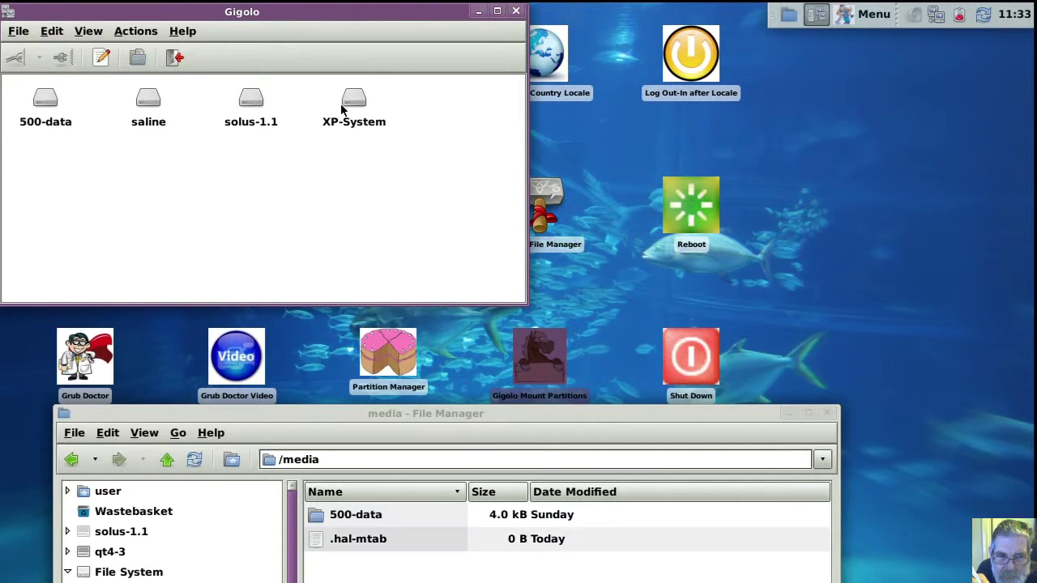
click(516, 11)
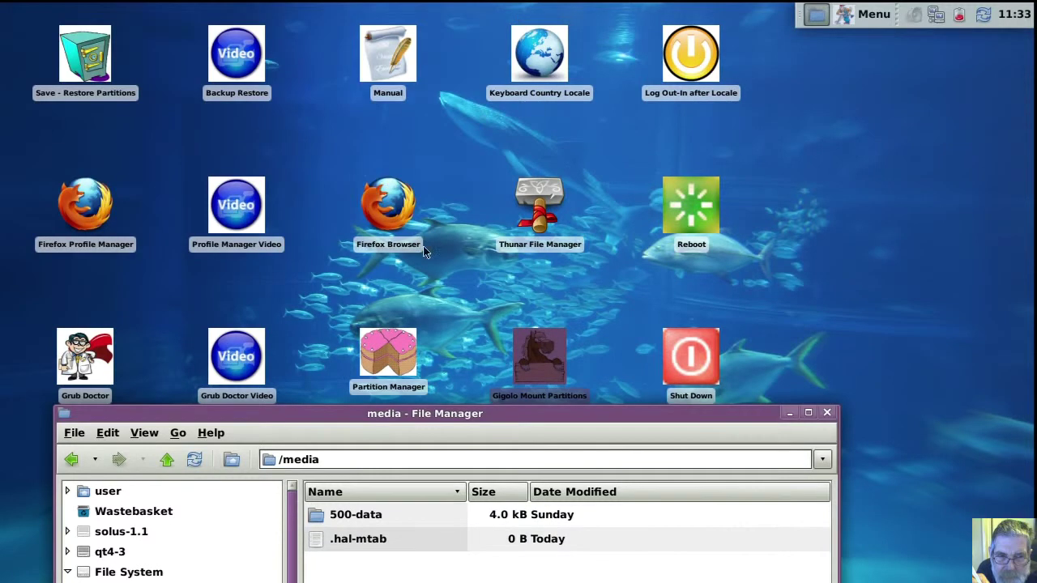
- Browse to /media/500-data/profiles and copy the saline folder
drag(420, 417, 388, 26)
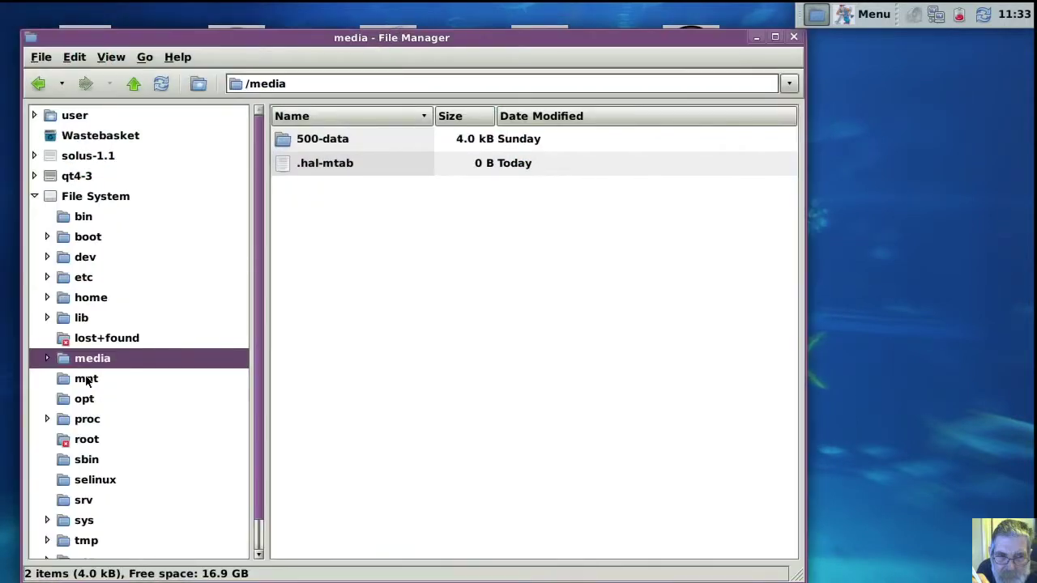
click(49, 361)
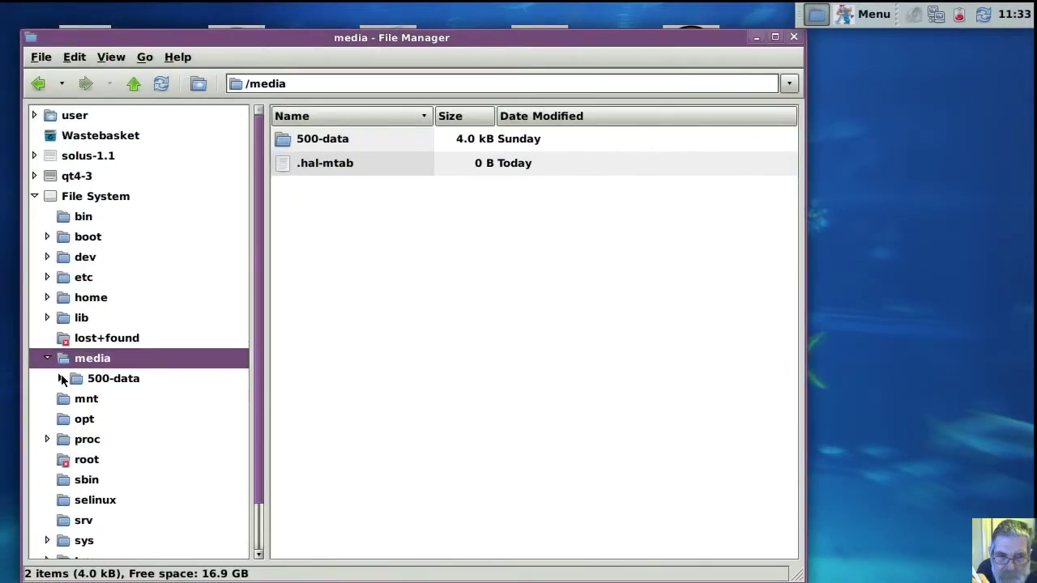
click(61, 378)
scroll(64, 389, down, 2)
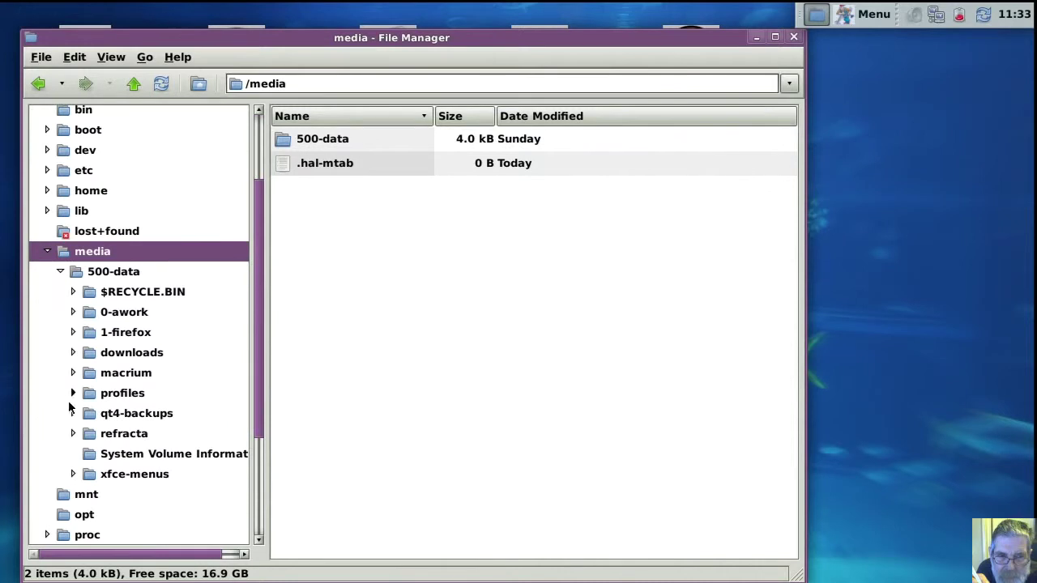
click(73, 394)
scroll(75, 396, down, 1)
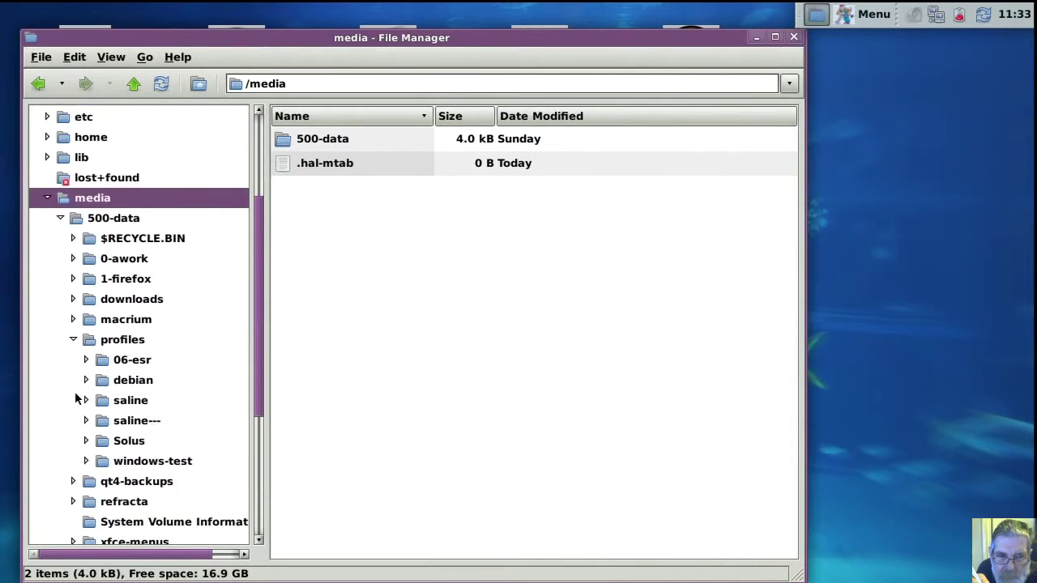
click(114, 400)
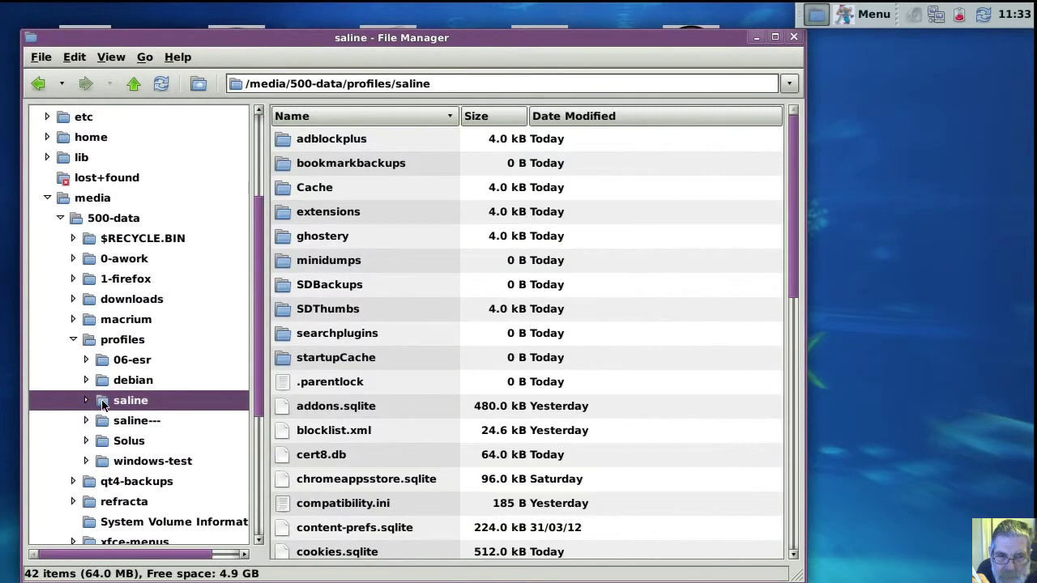
right_click(103, 405)
click(159, 221)
- Paste saline into /home/user/xfce-menus and move the window aside
drag(258, 248, 256, 131)
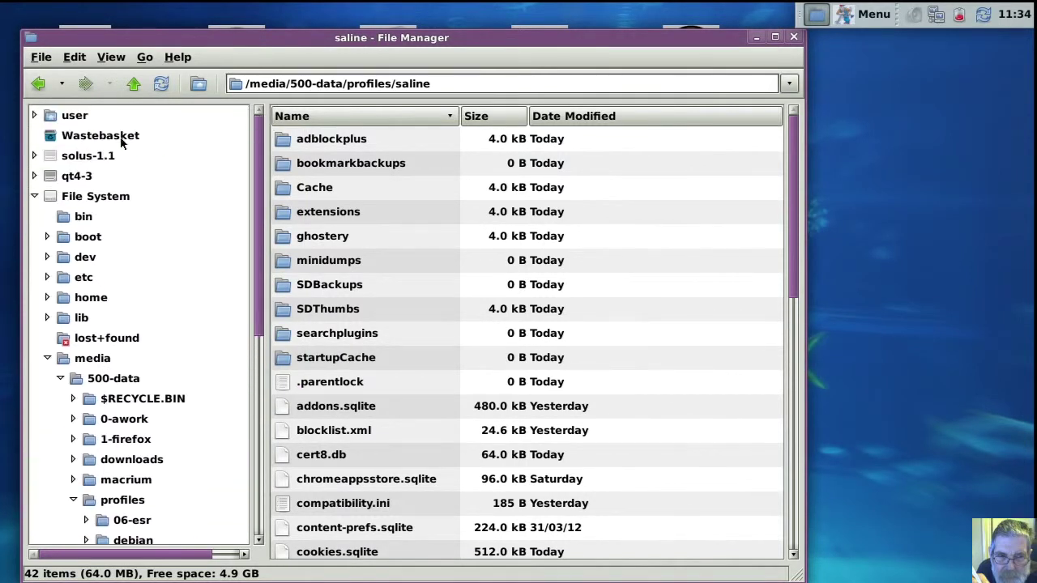
click(35, 115)
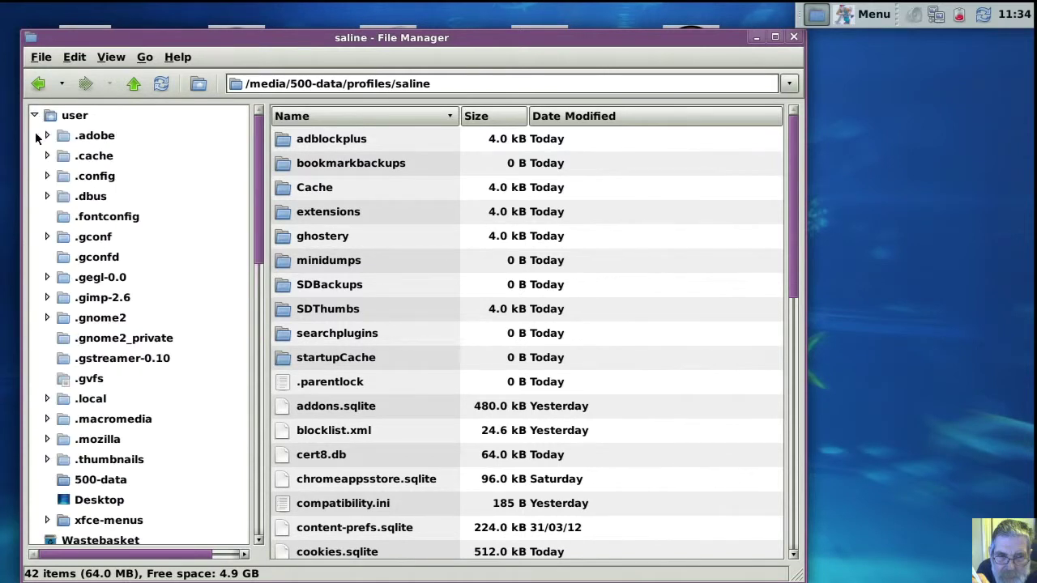
click(57, 119)
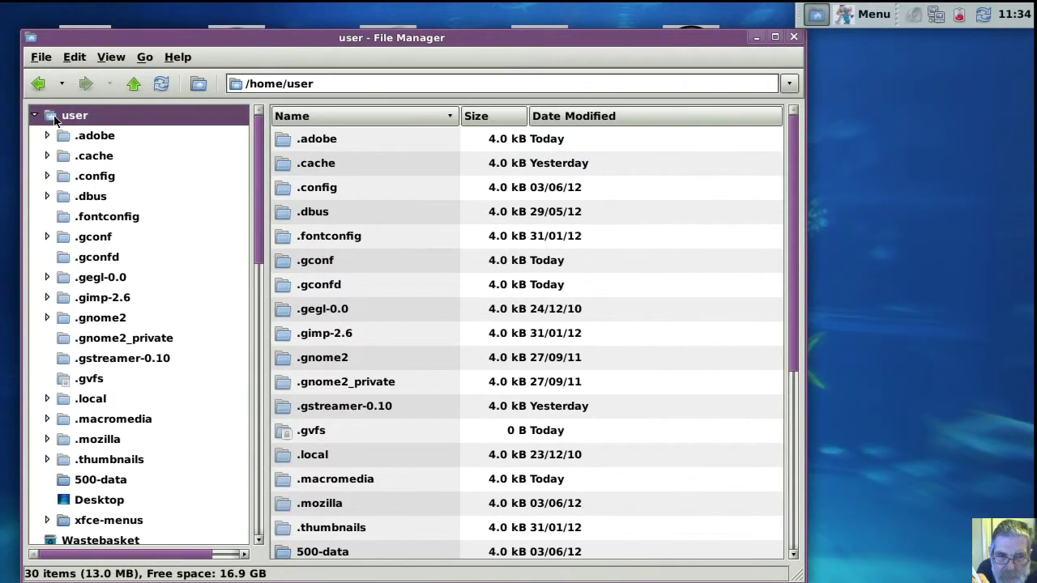
scroll(81, 342, down, 3)
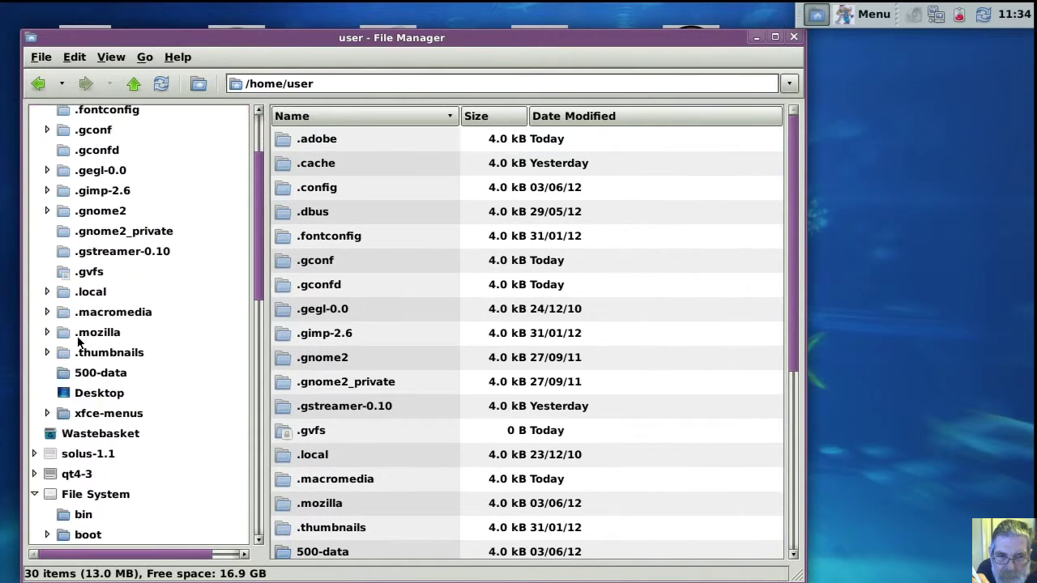
click(47, 413)
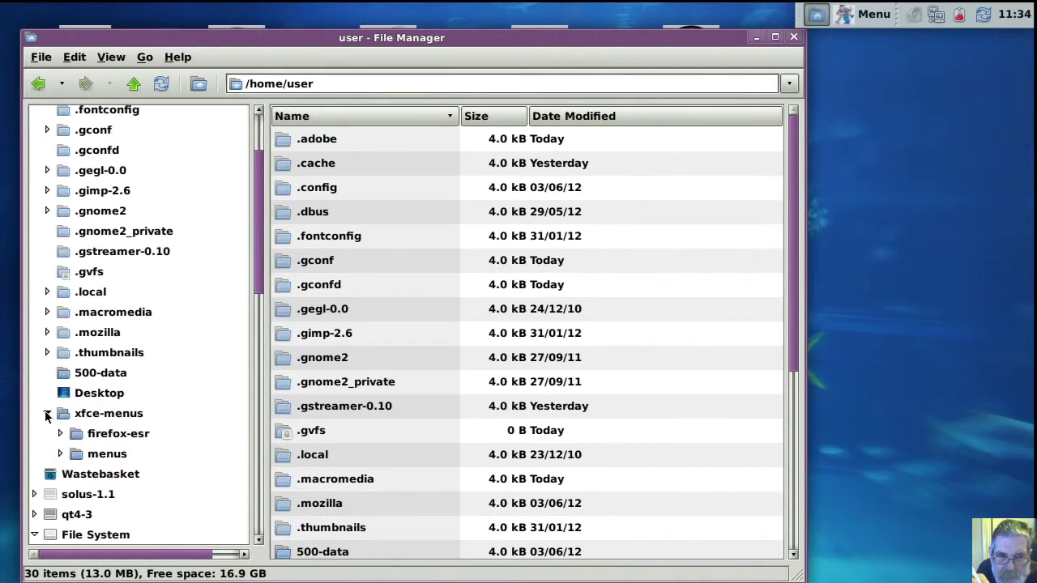
click(65, 418)
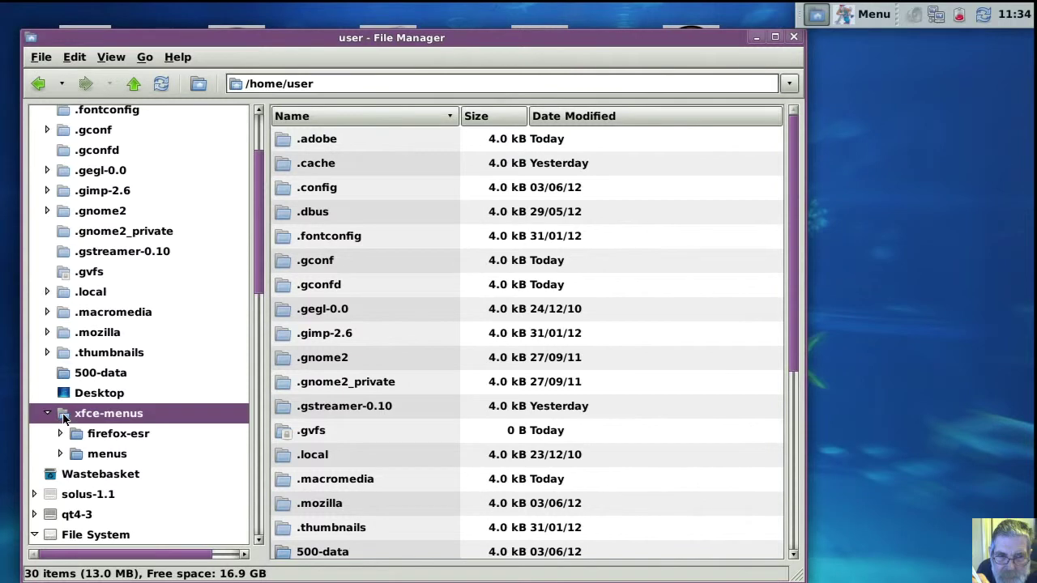
right_click(296, 249)
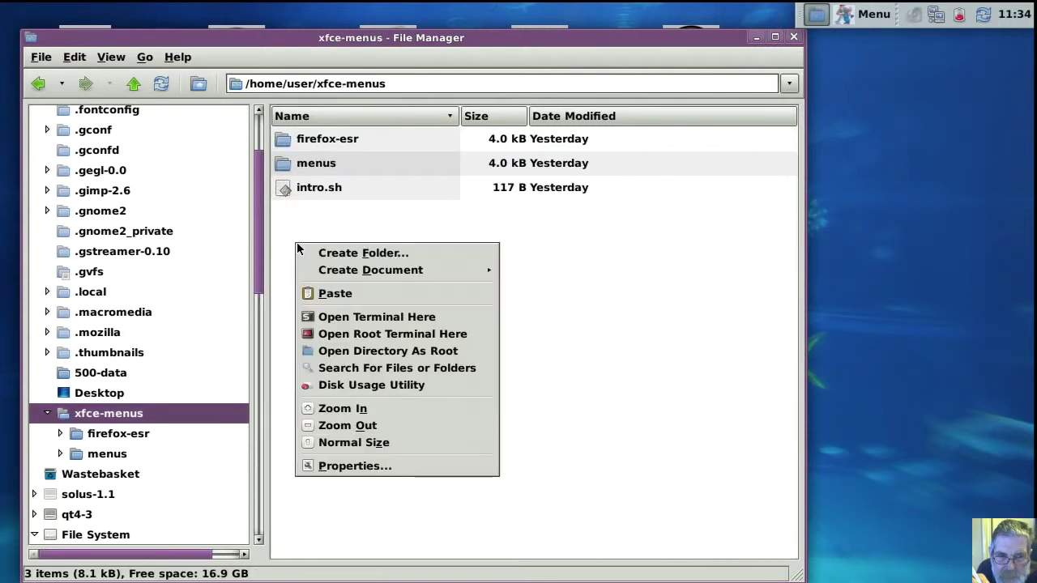
click(334, 293)
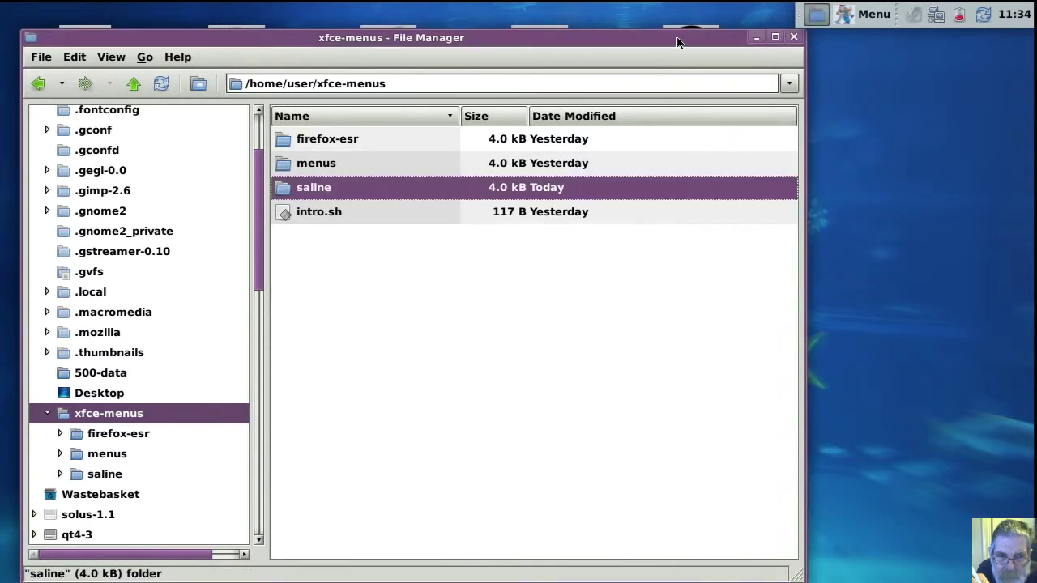
drag(679, 42, 1035, 278)
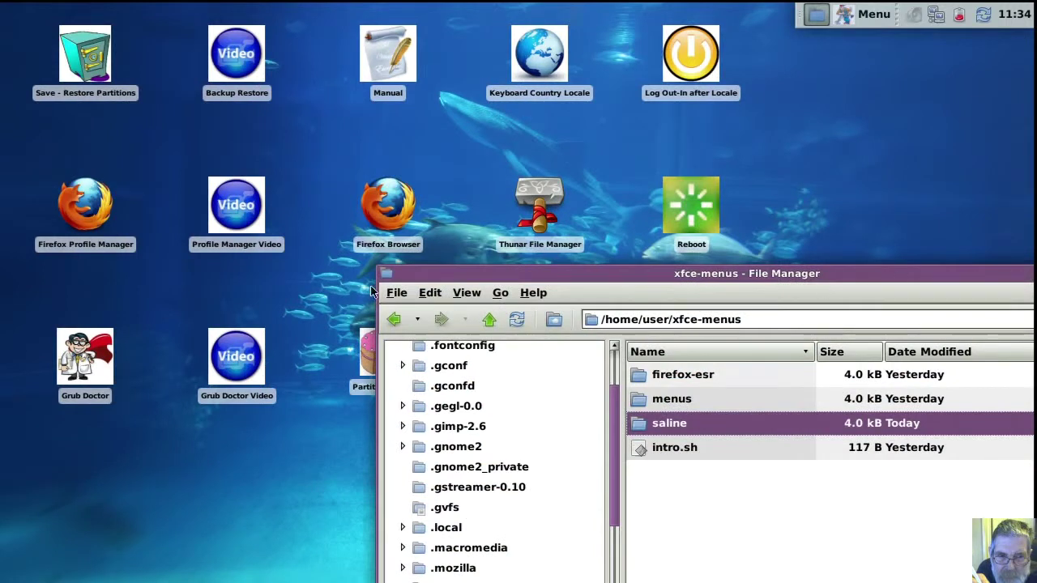
- Create a Firefox profile named salineos using the folder /home/user/xfce-menus/saline
click(94, 217)
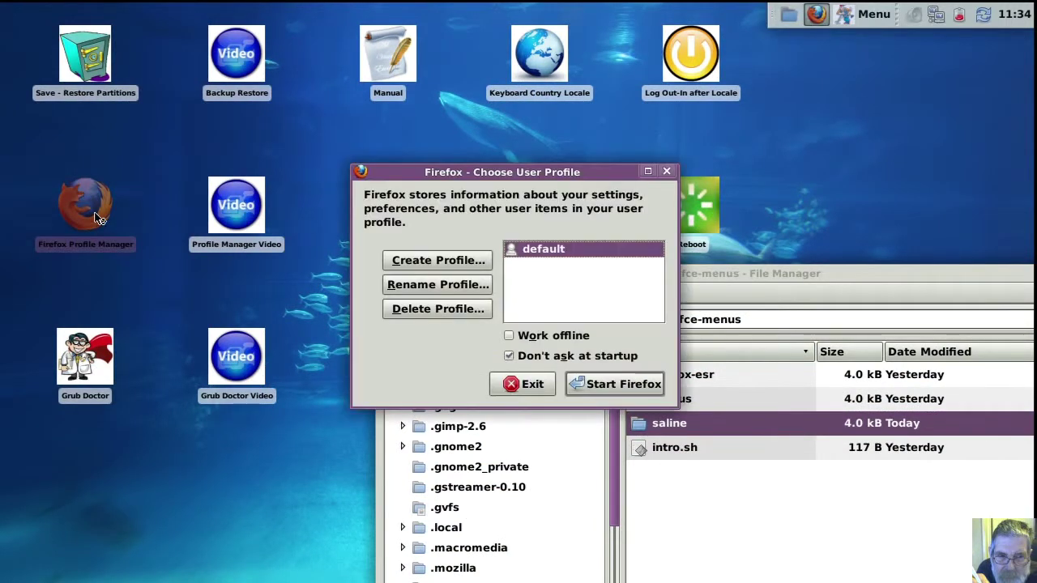
click(406, 267)
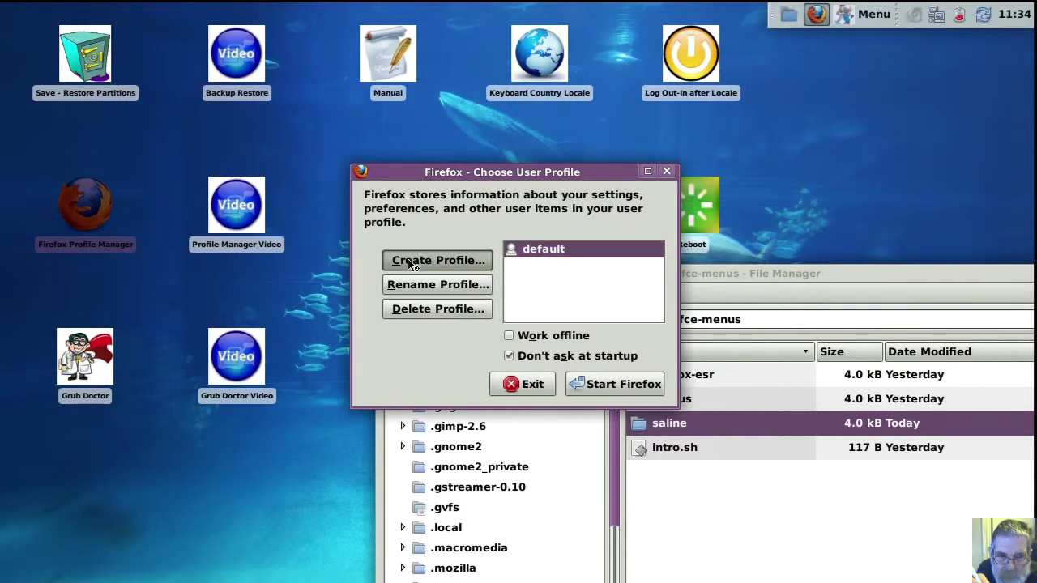
click(702, 445)
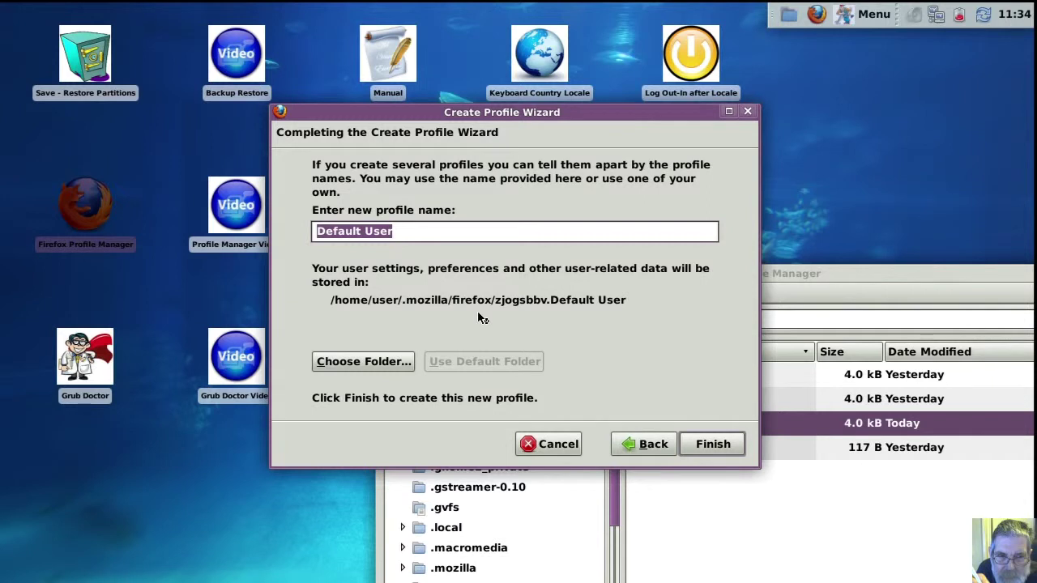
text(sali)
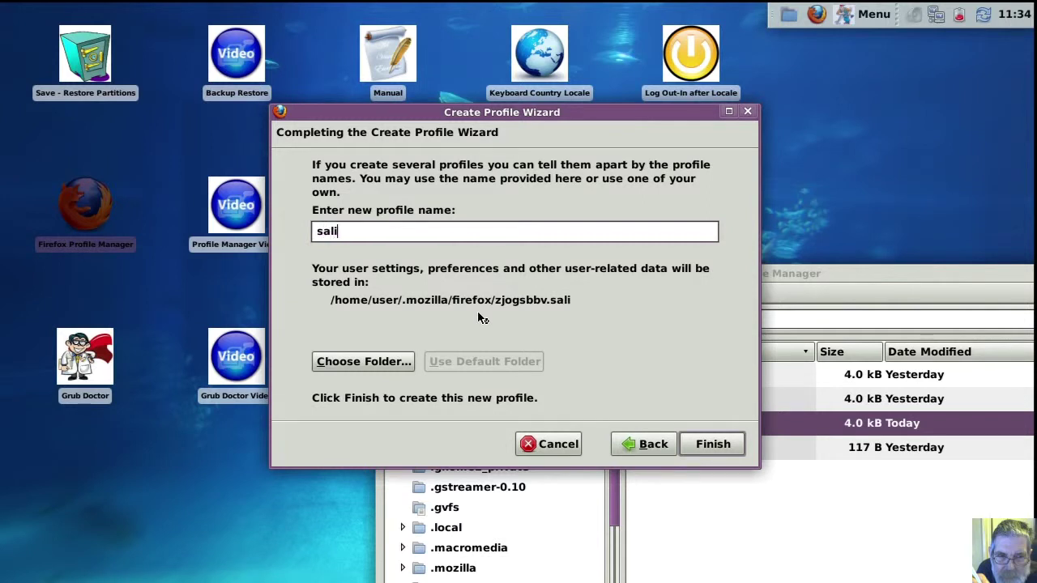
text(neos)
click(396, 362)
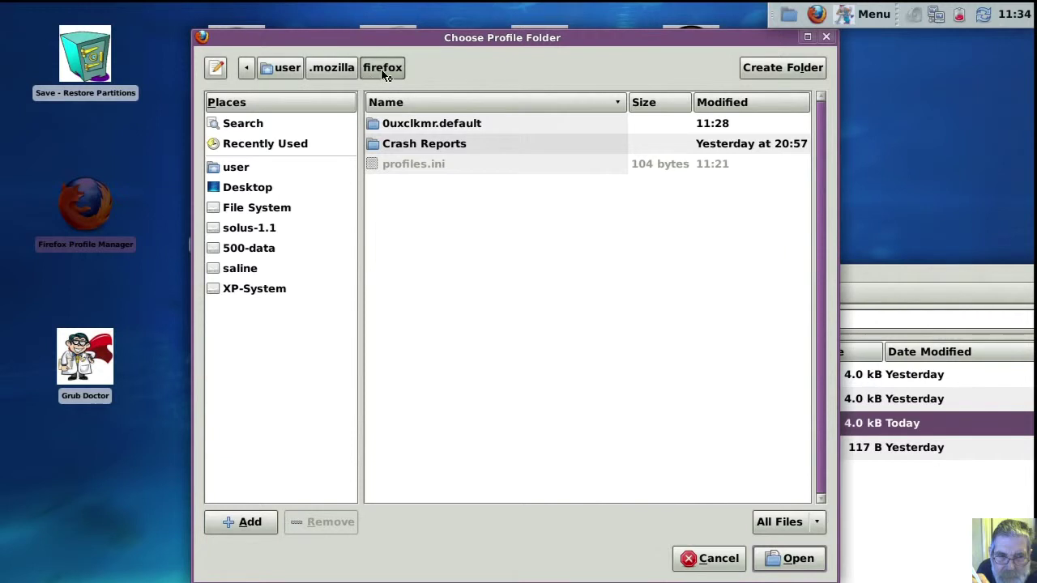
click(242, 169)
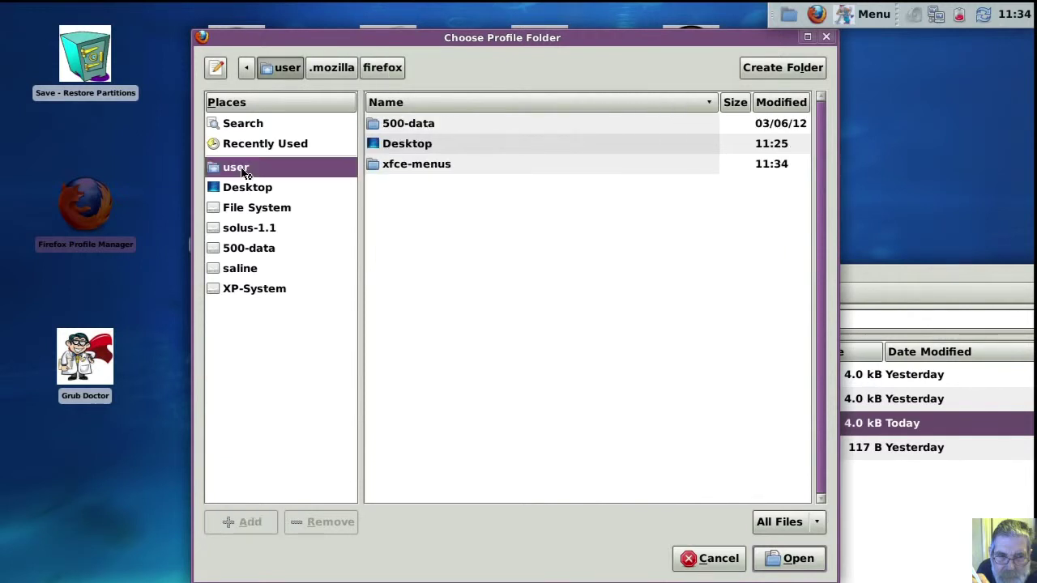
double_click(377, 168)
click(375, 168)
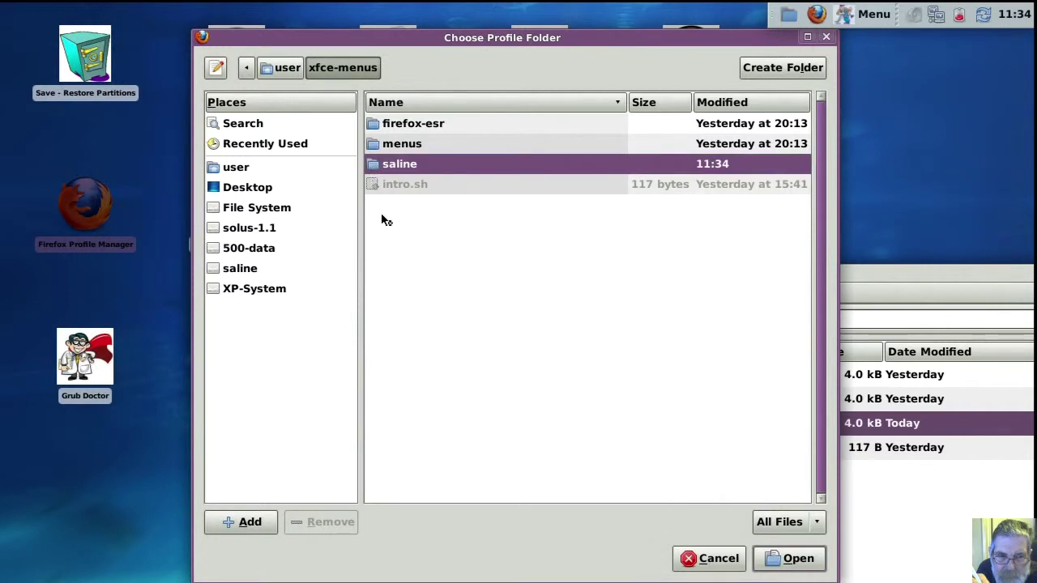
double_click(373, 168)
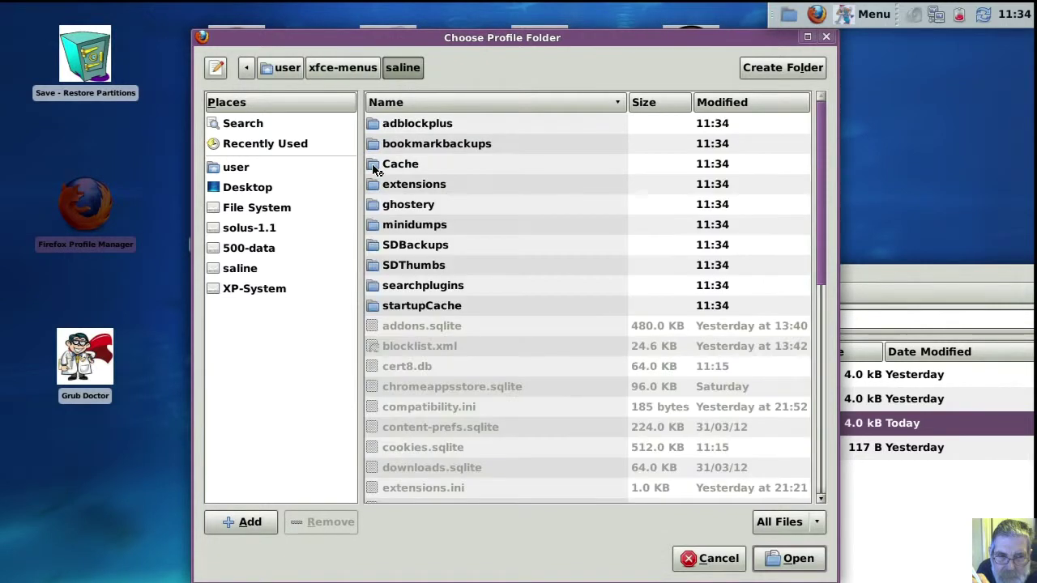
click(783, 560)
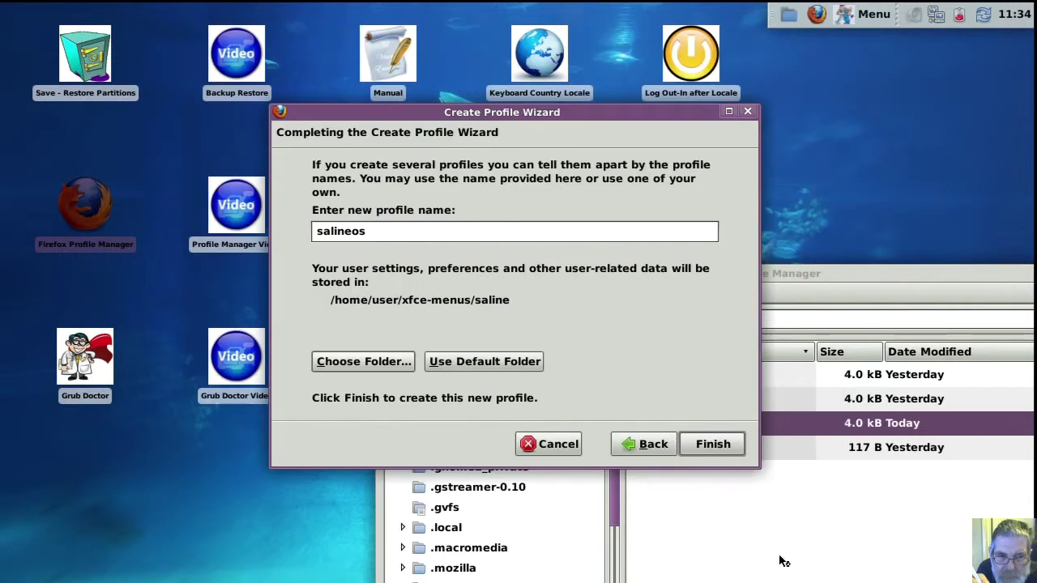
click(722, 449)
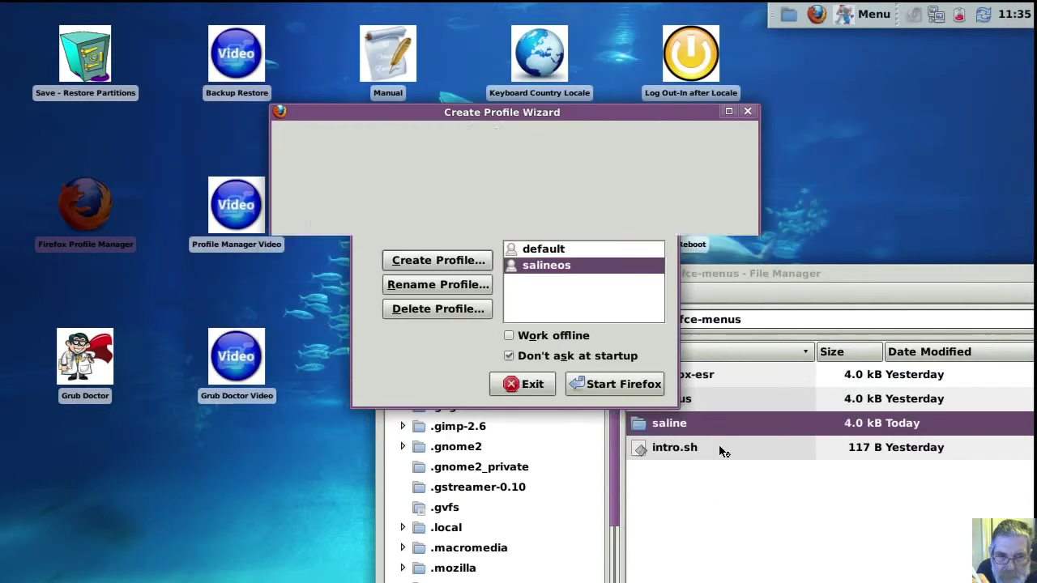
- Start Firefox on the salineos profile, move its window top-left, then close it
click(620, 385)
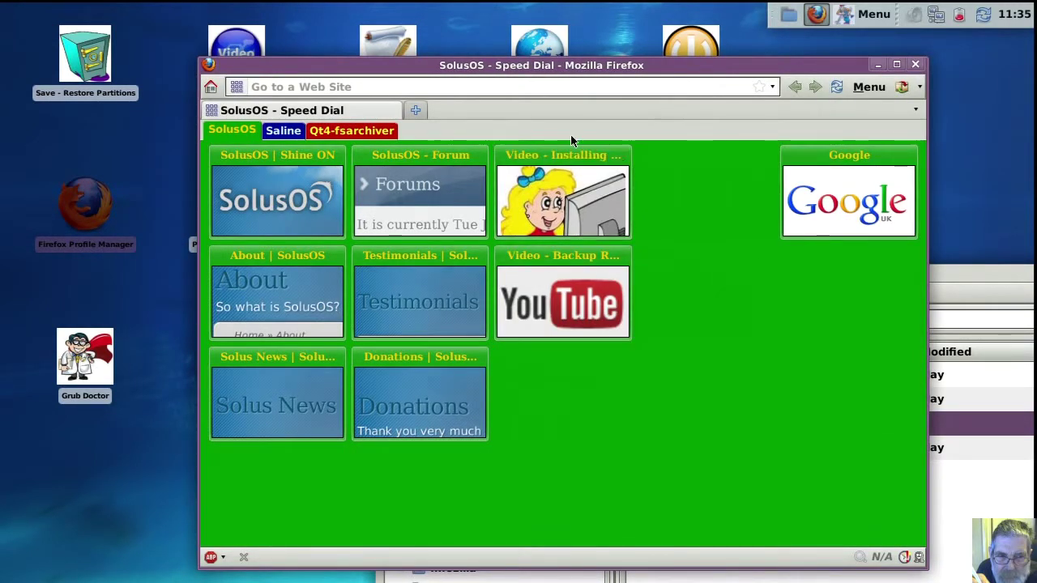
drag(580, 72, 393, 17)
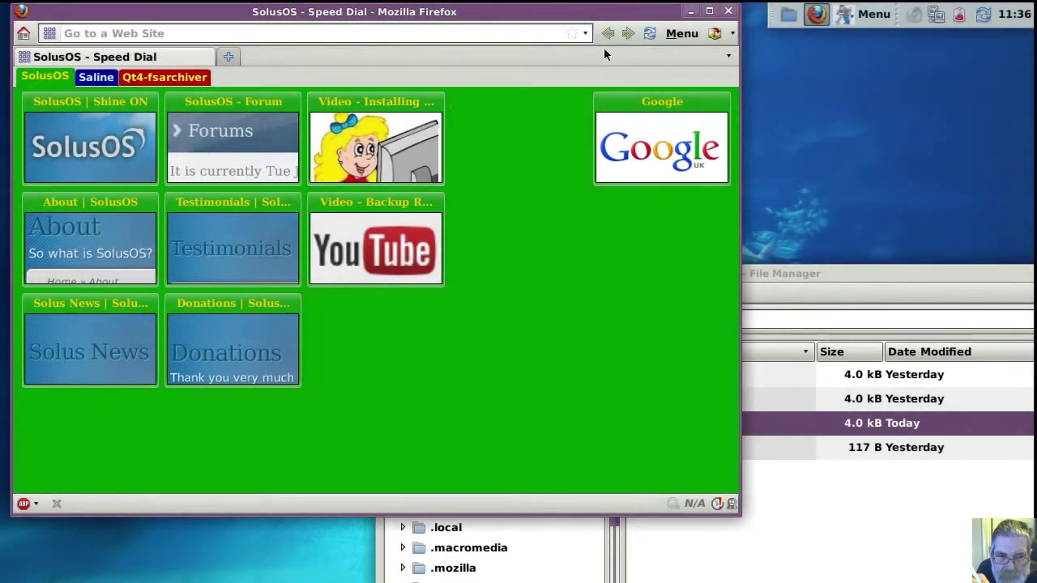
click(728, 11)
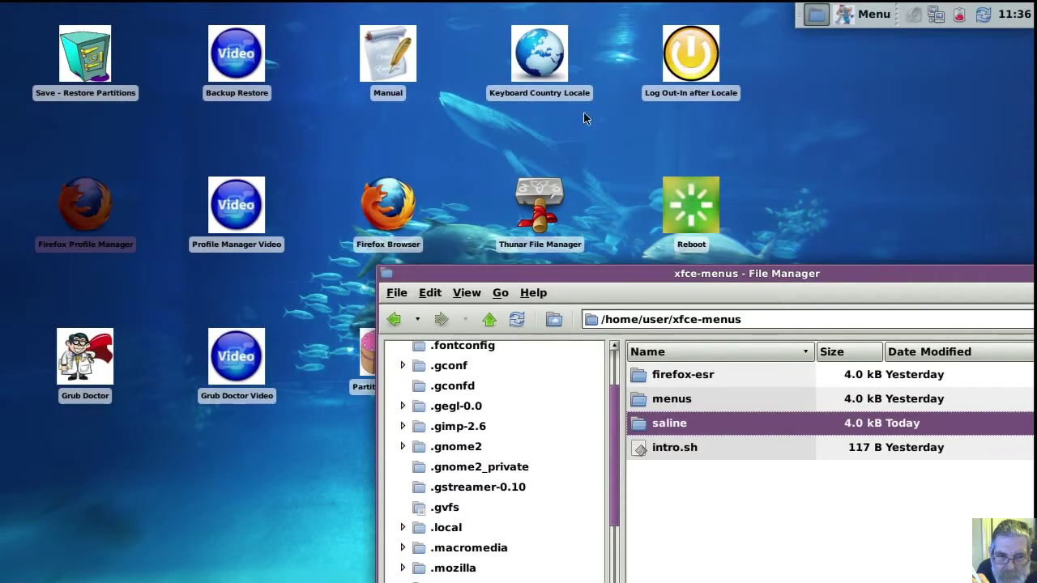
- Cut the 06-esr folder from /media/500-data/profiles in the folder tree
drag(499, 278, 150, 6)
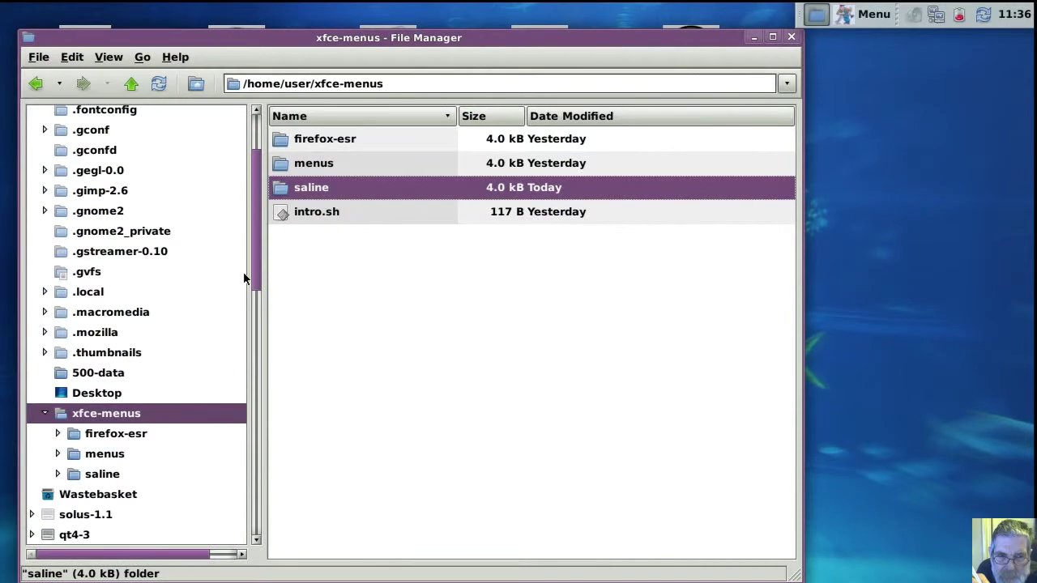
drag(257, 278, 256, 451)
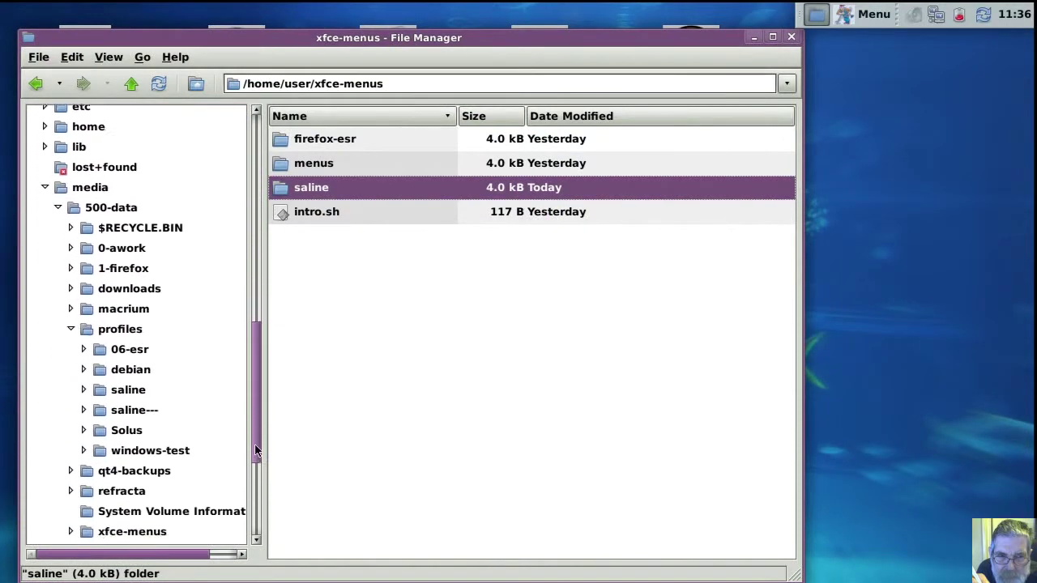
scroll(156, 440, down, 1)
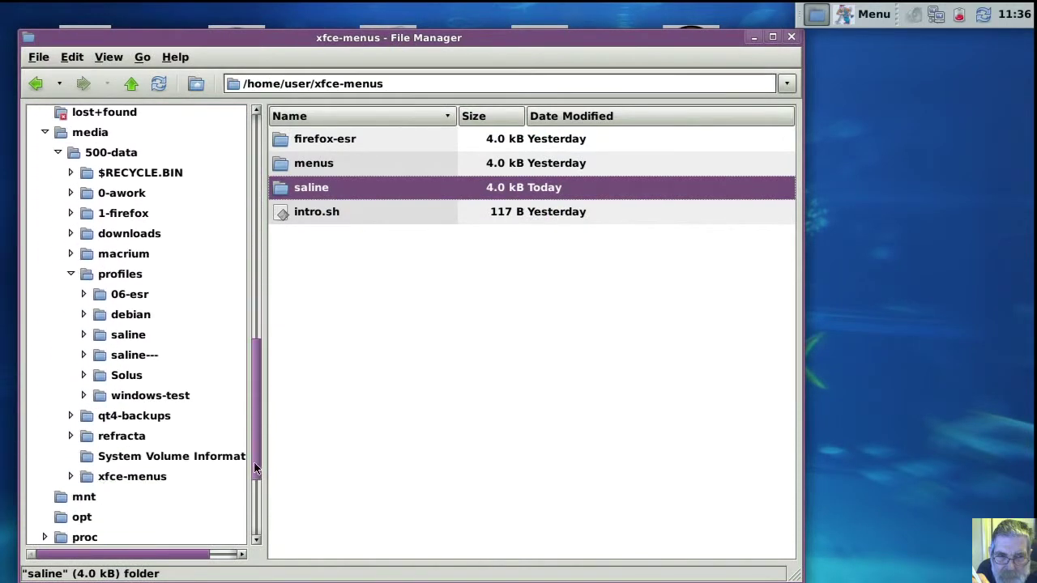
click(96, 300)
right_click(98, 296)
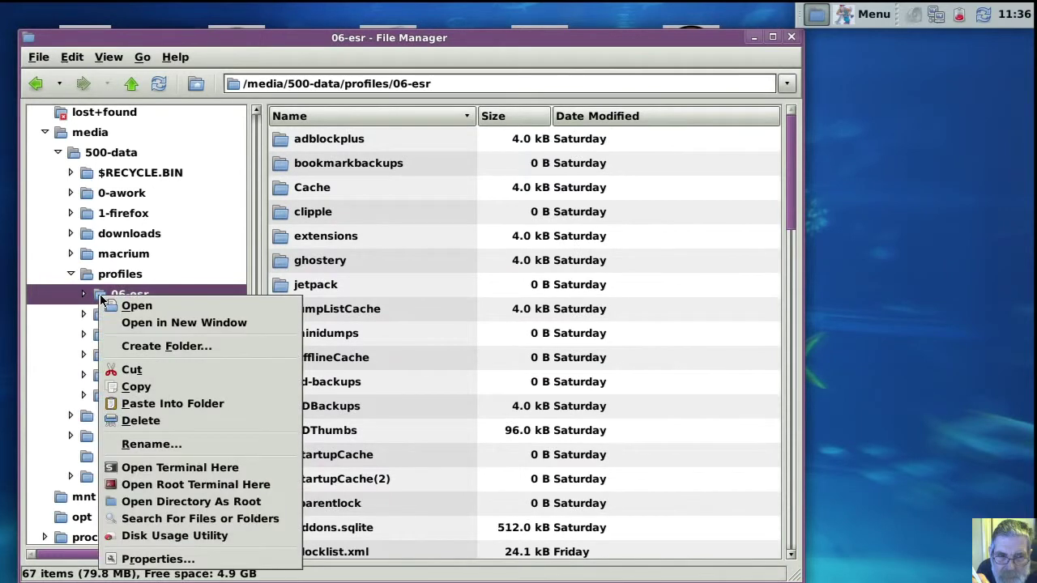
click(136, 386)
- Navigate to the /home/user home folder and bring up the Edit menu
drag(254, 371, 254, 129)
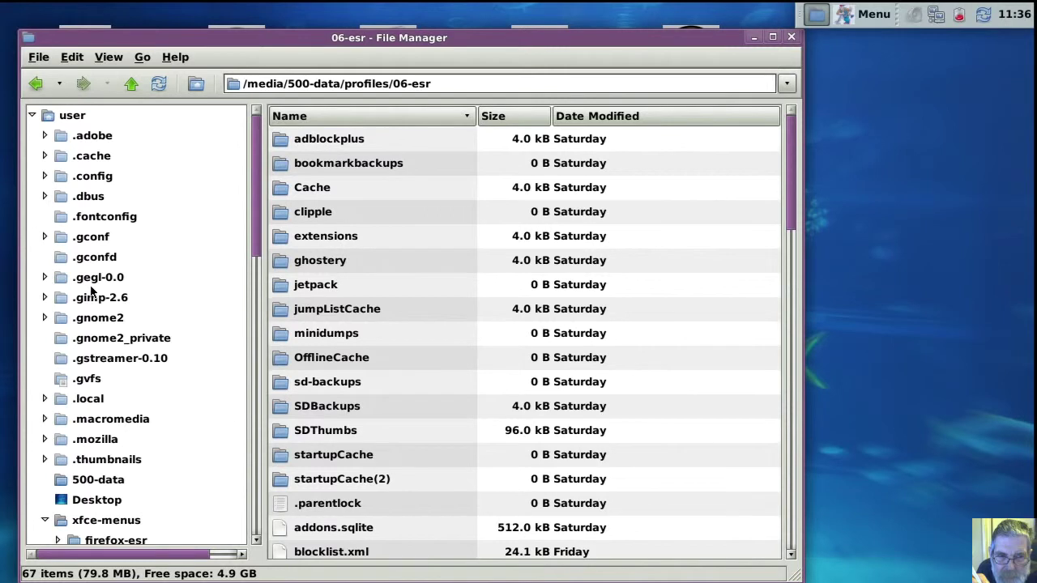
scroll(91, 290, down, 2)
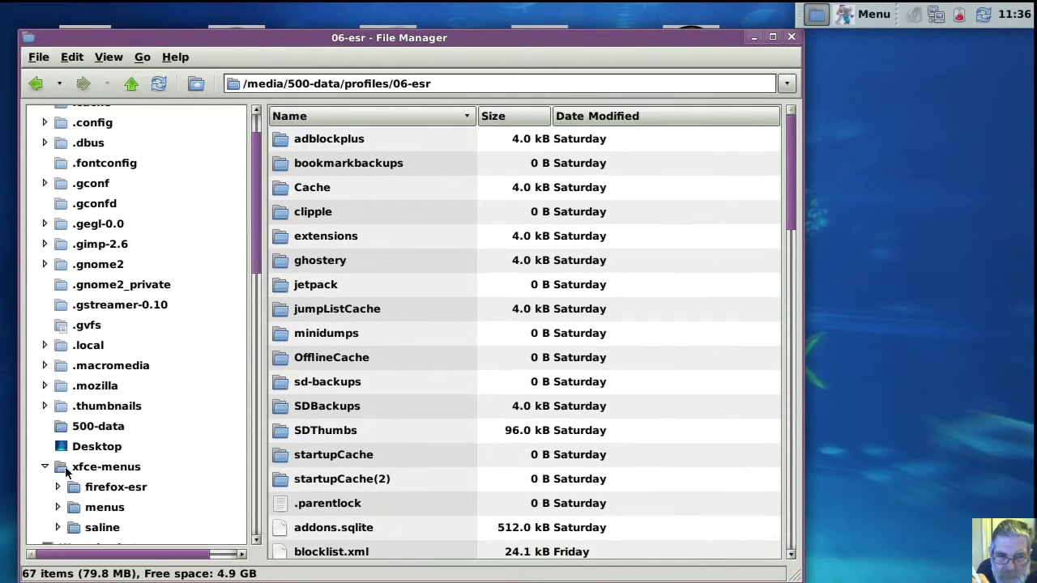
scroll(92, 455, down, 4)
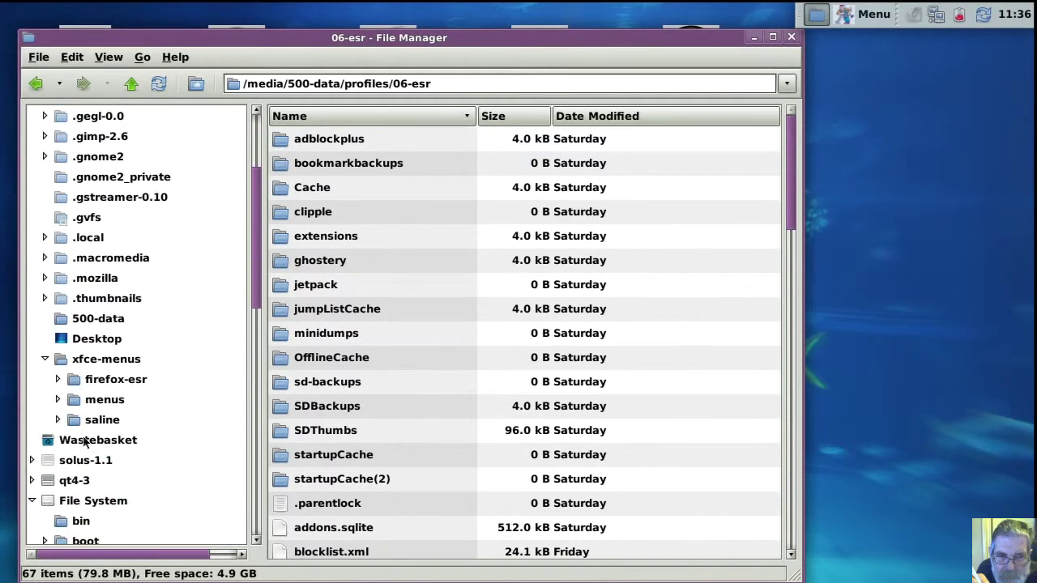
click(57, 364)
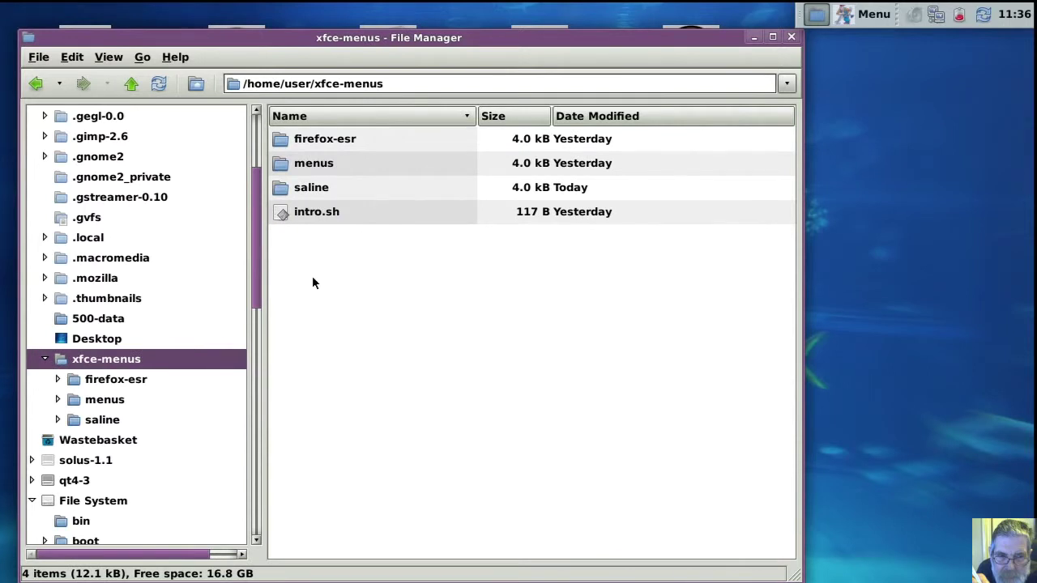
scroll(256, 243, up, 6)
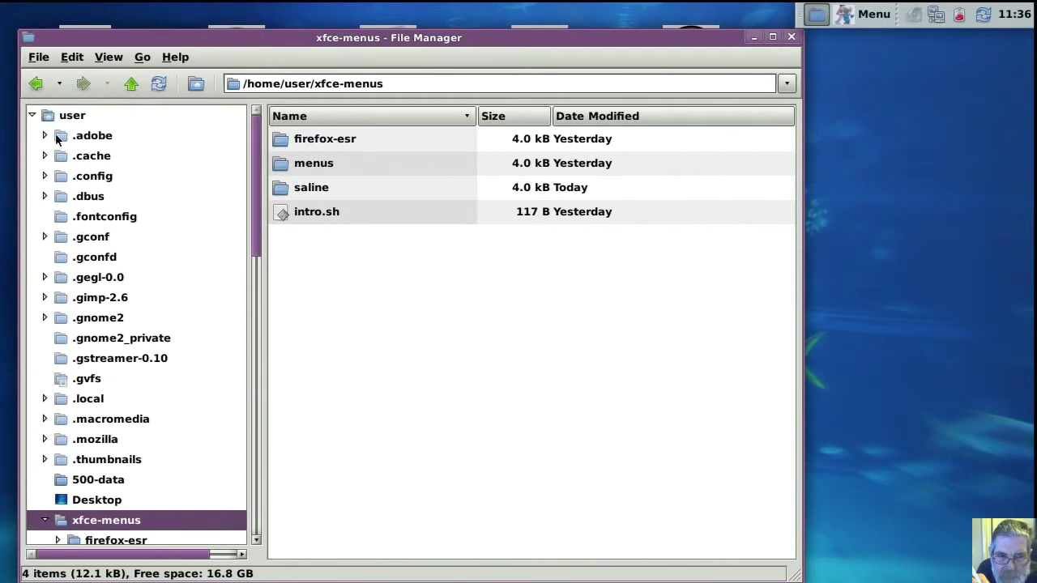
click(49, 116)
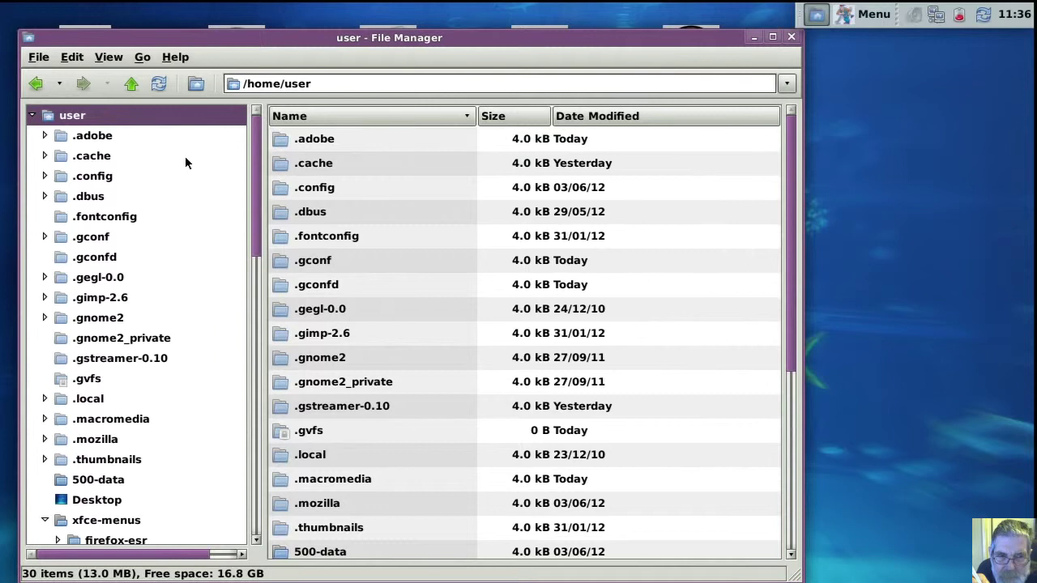
click(71, 62)
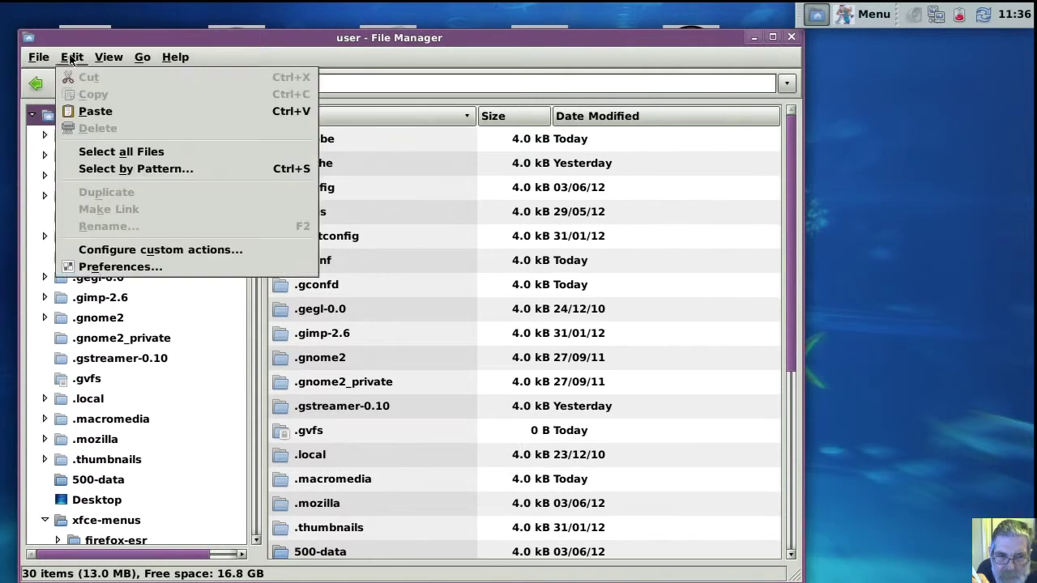
- Paste 06-esr into /home/user, select it, and move the window to reveal the launchers
click(91, 110)
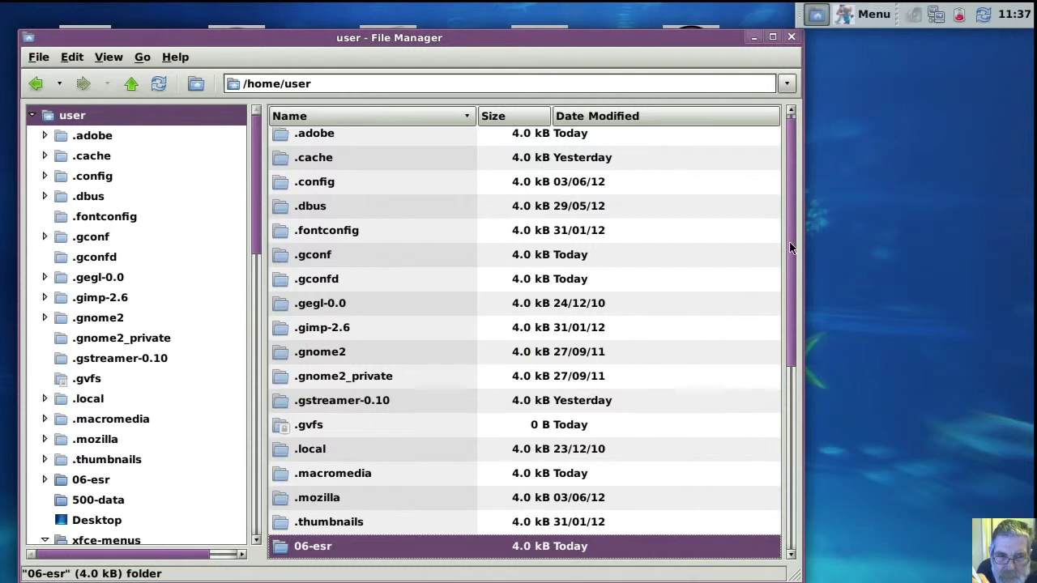
drag(791, 247, 797, 310)
click(410, 438)
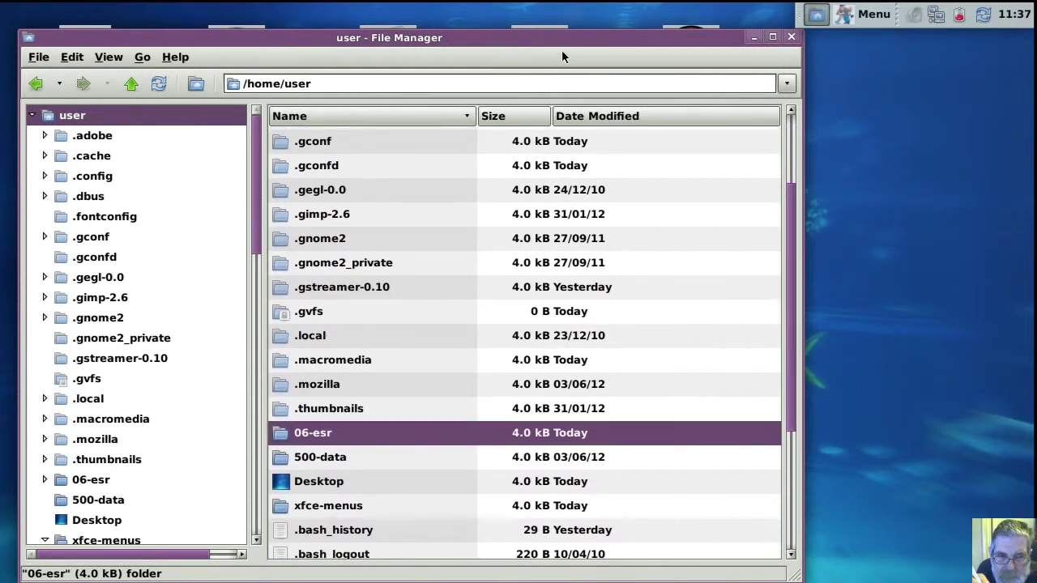
drag(570, 42, 842, 262)
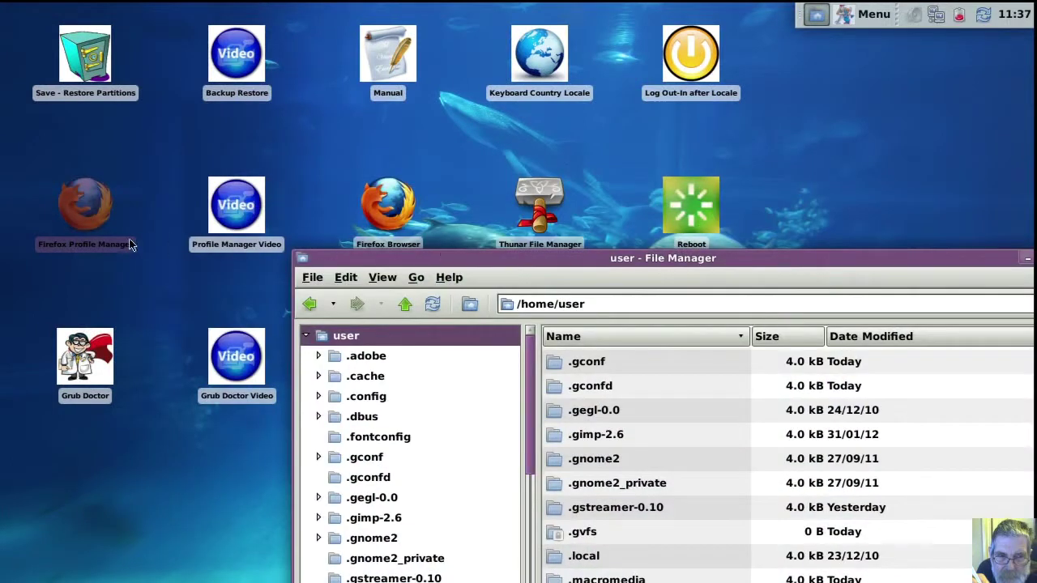
click(102, 215)
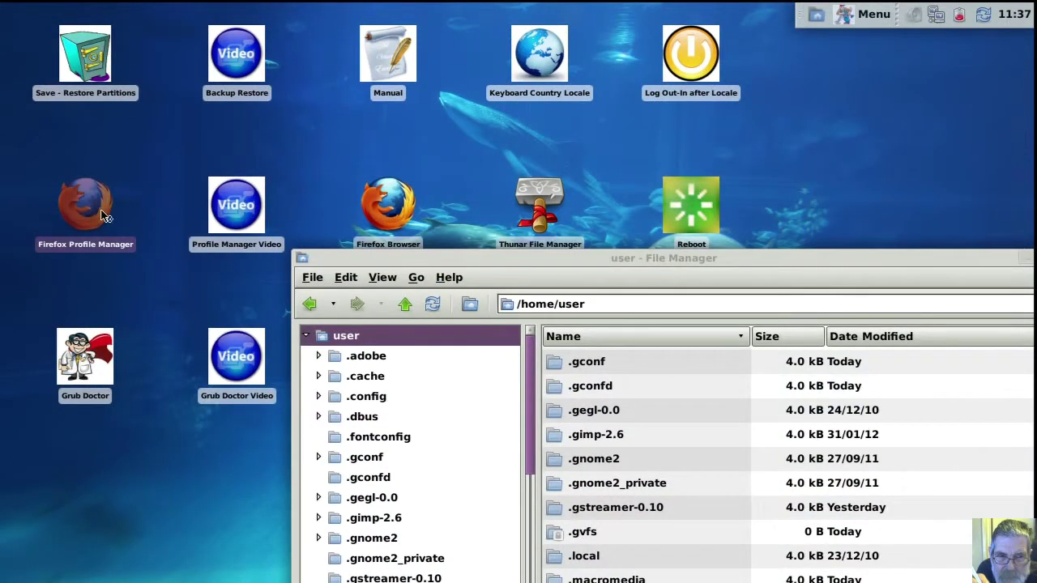
- Create a new Firefox profile named 'fred' with its storage folder set to /home/user/06-esr
click(444, 263)
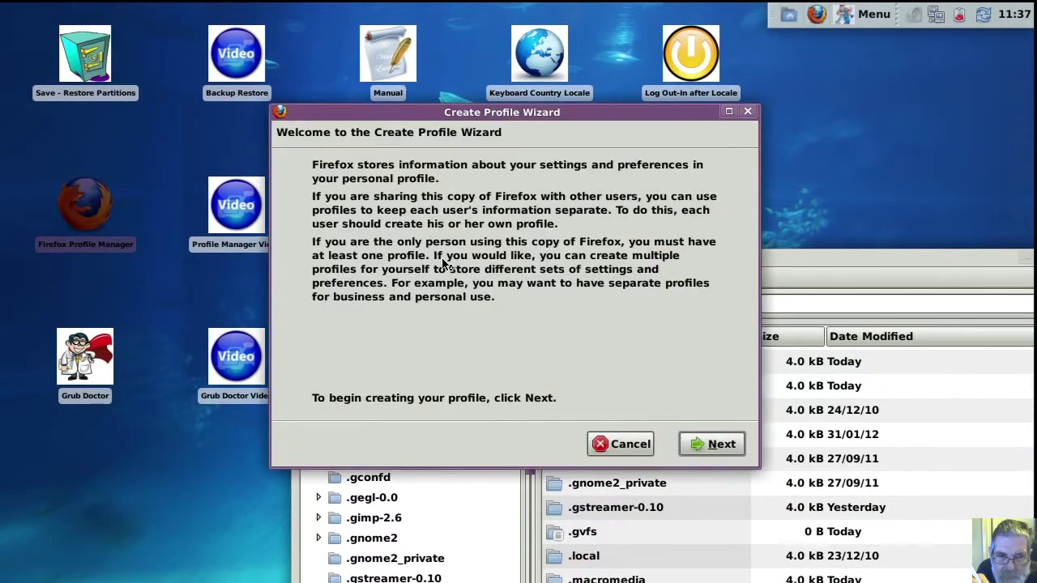
click(712, 444)
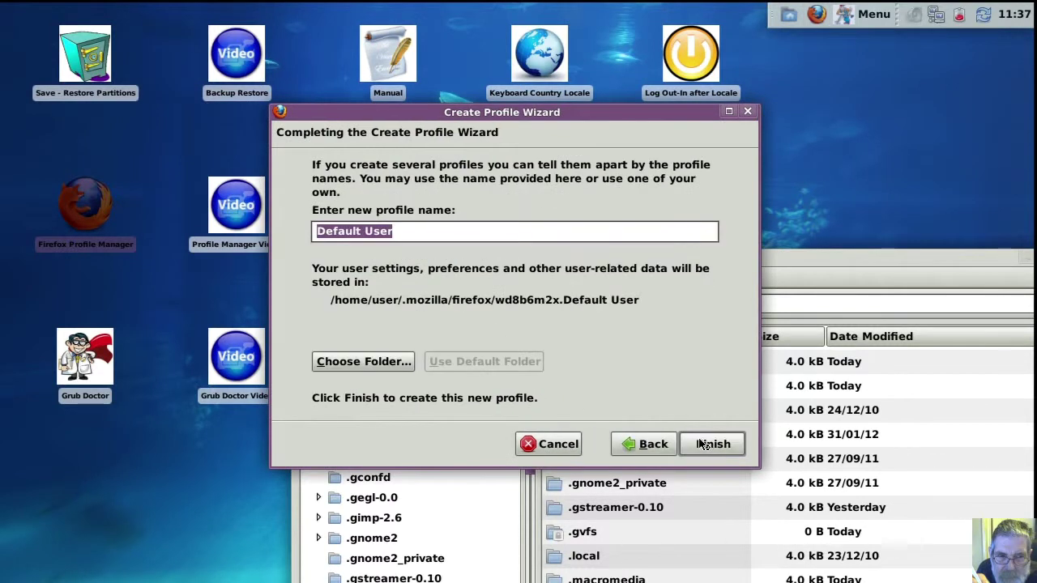
text(fred)
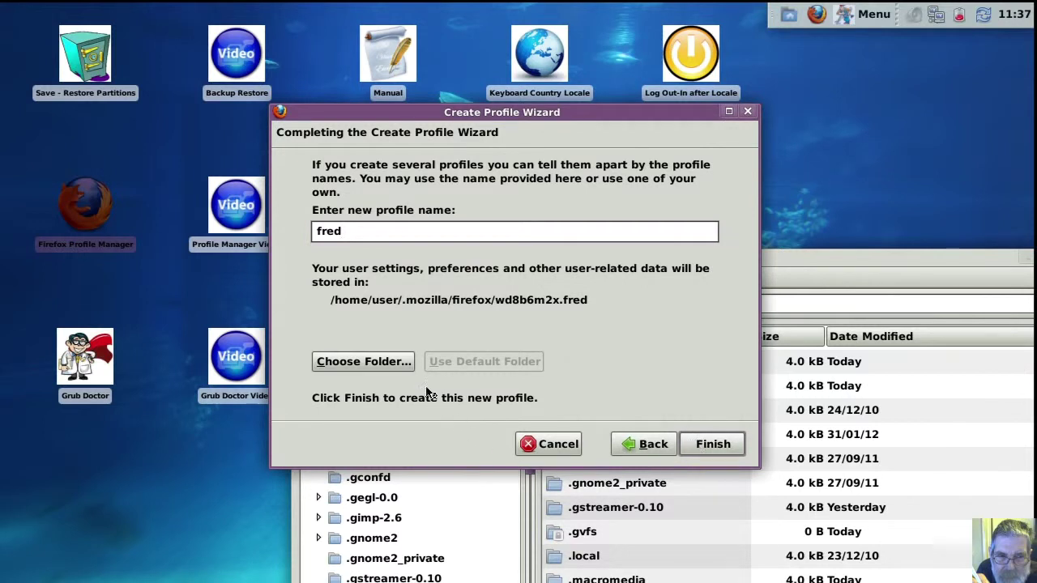
click(394, 364)
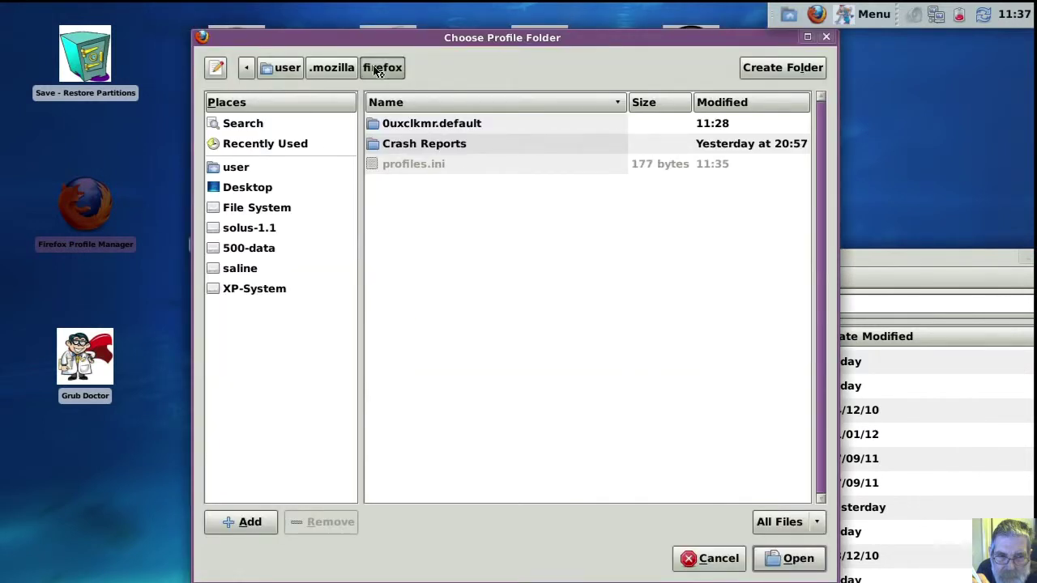
click(251, 170)
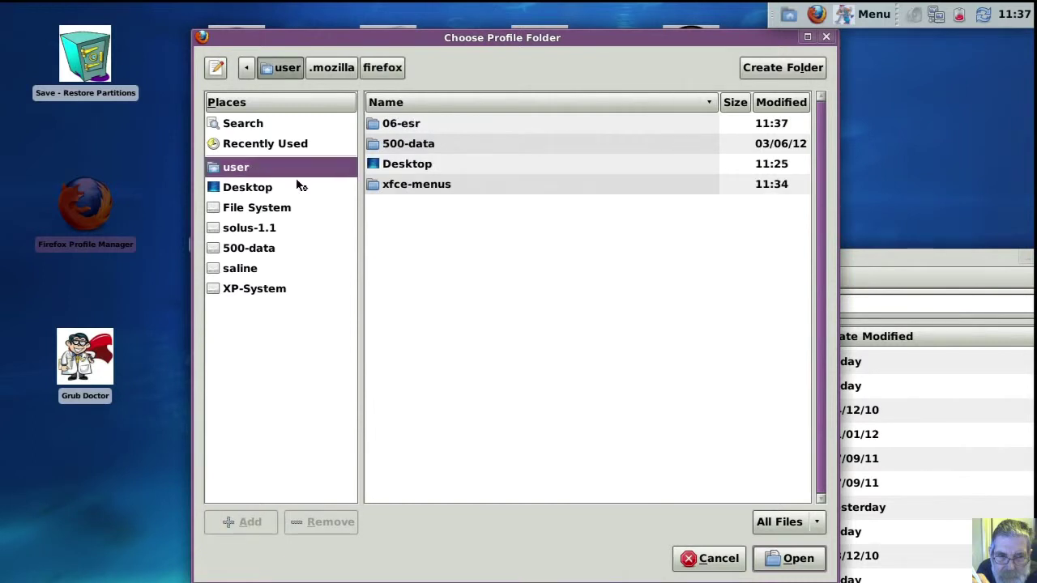
click(403, 128)
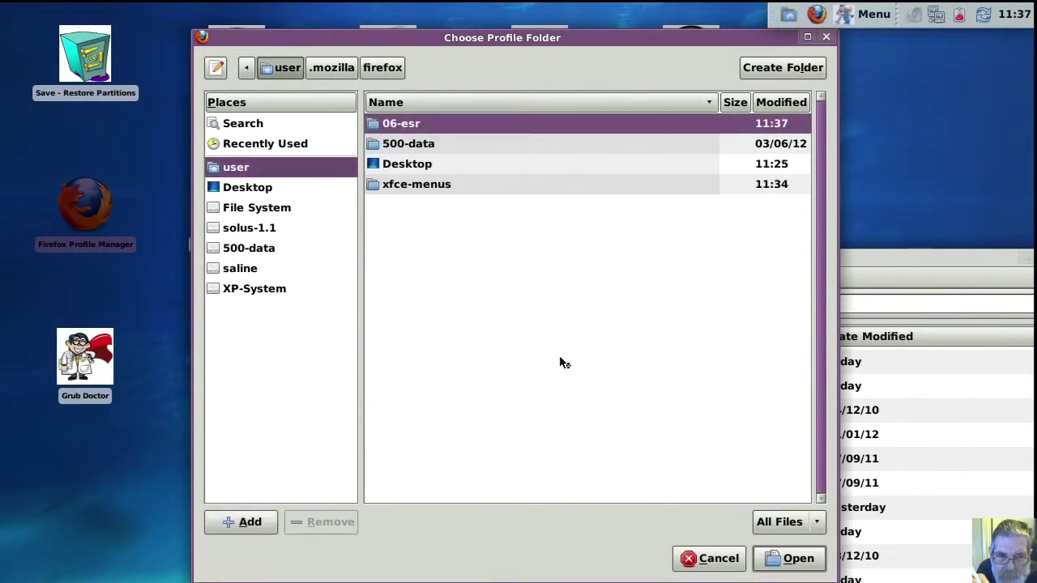
click(791, 559)
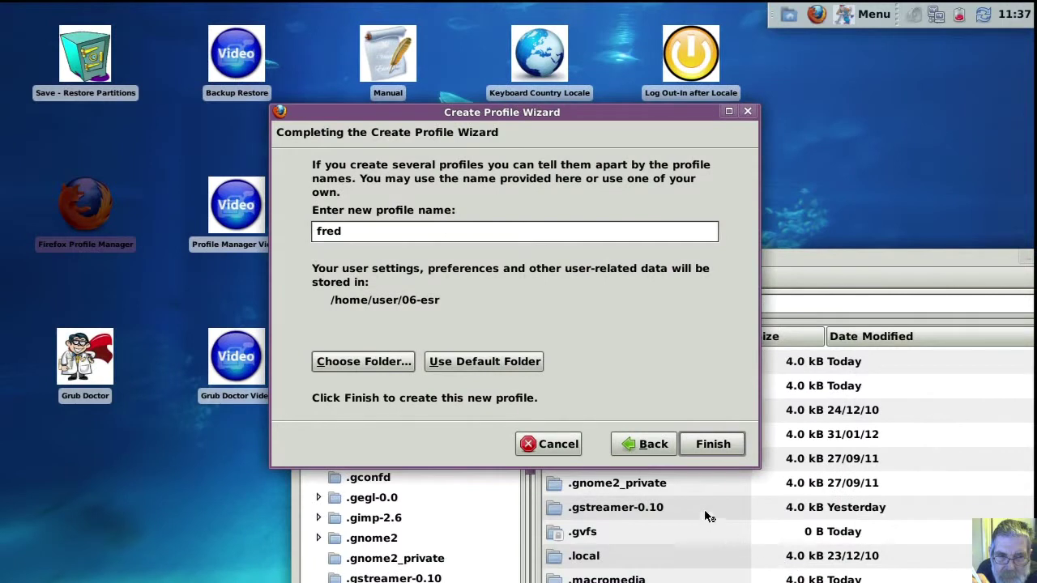
click(709, 446)
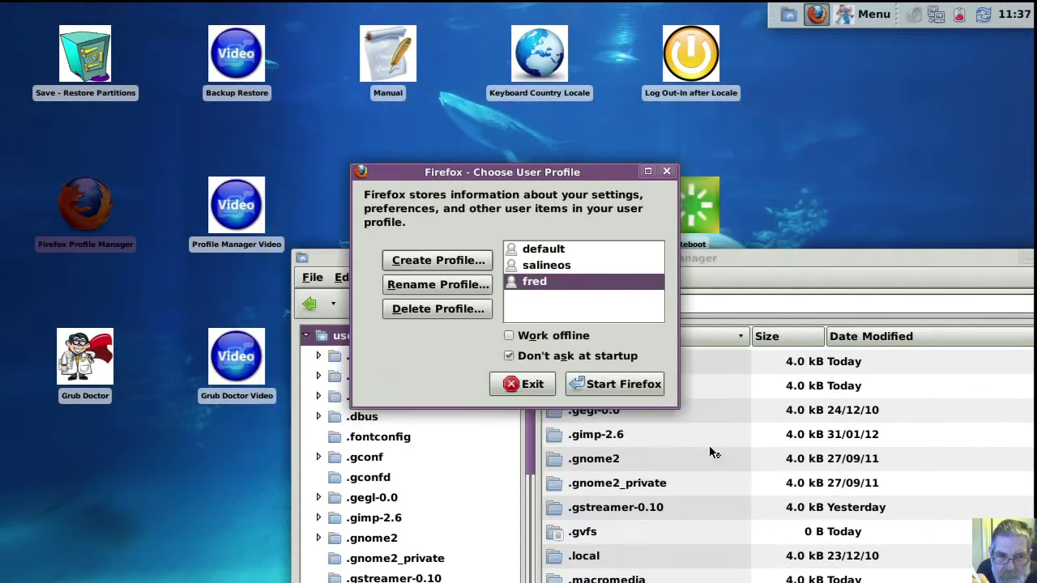
- Start Firefox as fred, browse Saline, SolusOS, Progs, Disto's, Forums and XP 1 Speed Dial groups, then close it
click(631, 389)
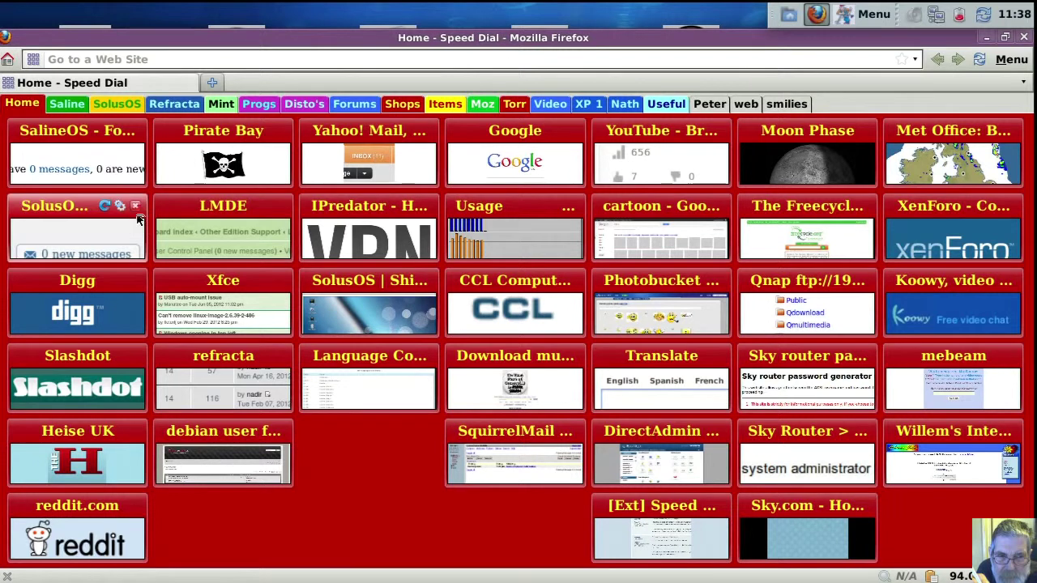
click(77, 109)
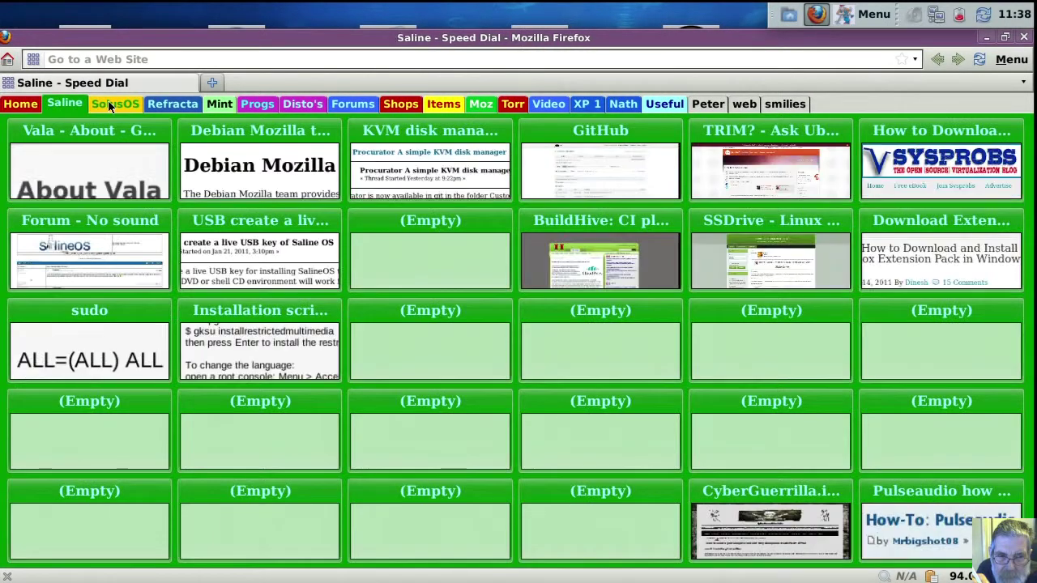
click(111, 104)
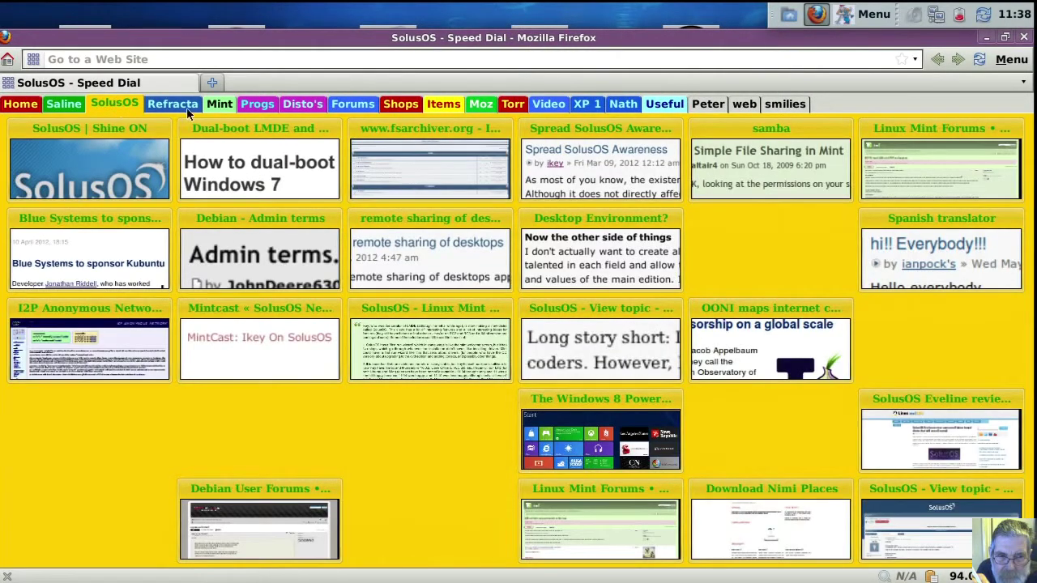
click(259, 105)
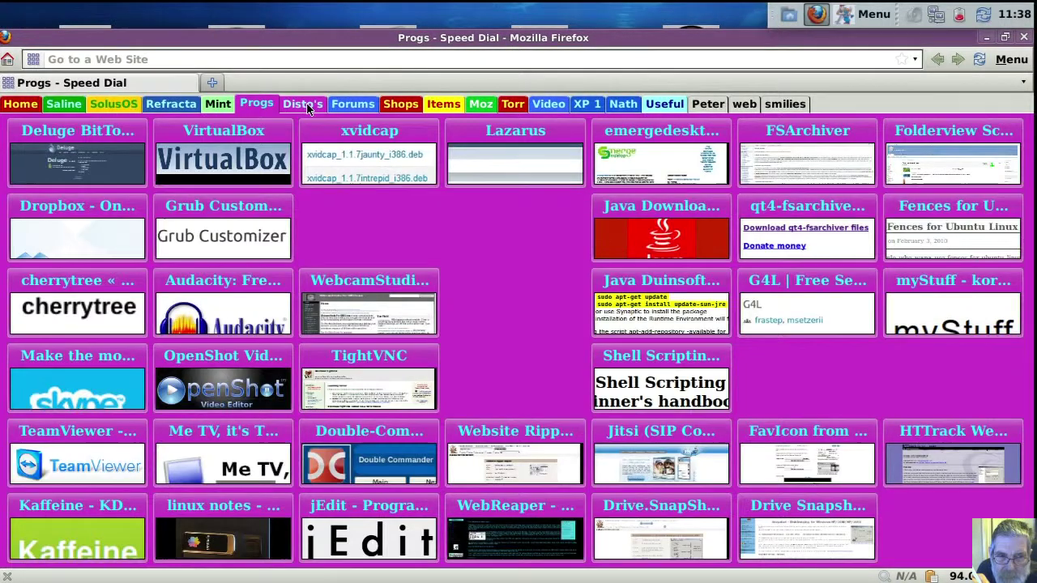
click(308, 104)
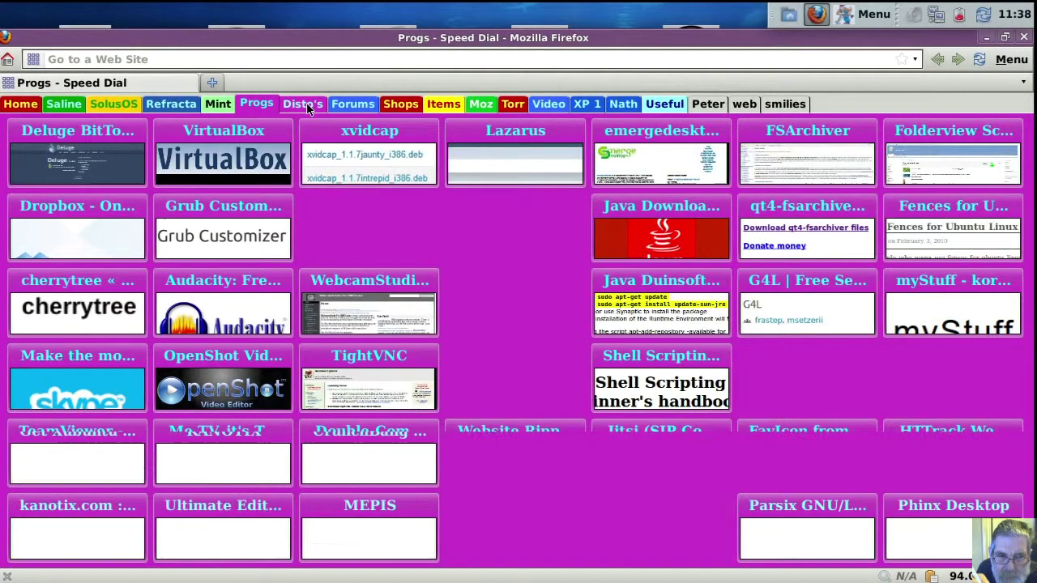
click(347, 105)
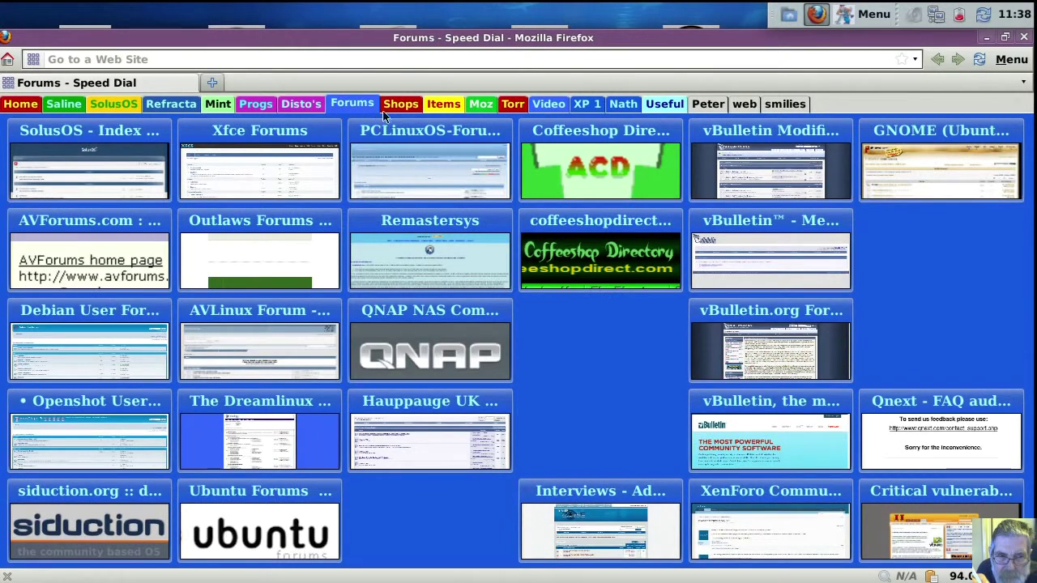
click(587, 105)
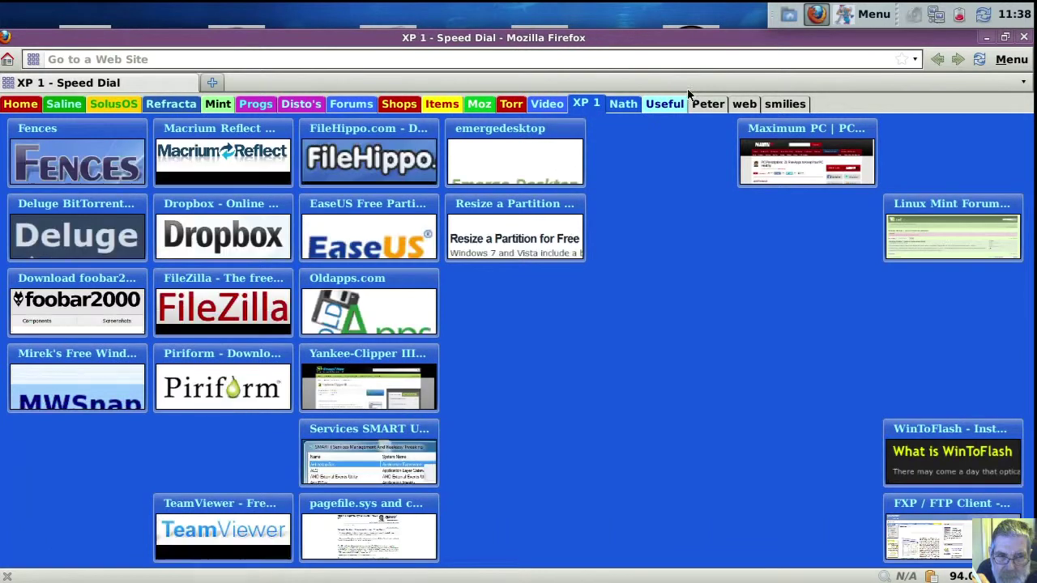
click(1025, 38)
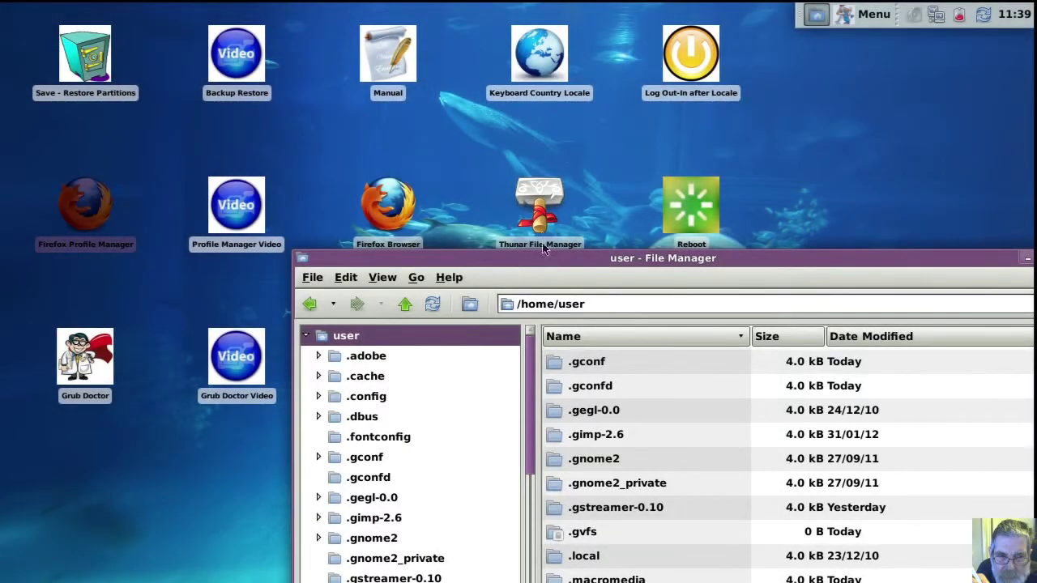
- Open .mozilla/firefox/profiles.ini in Geany using Open With
drag(543, 260, 314, 46)
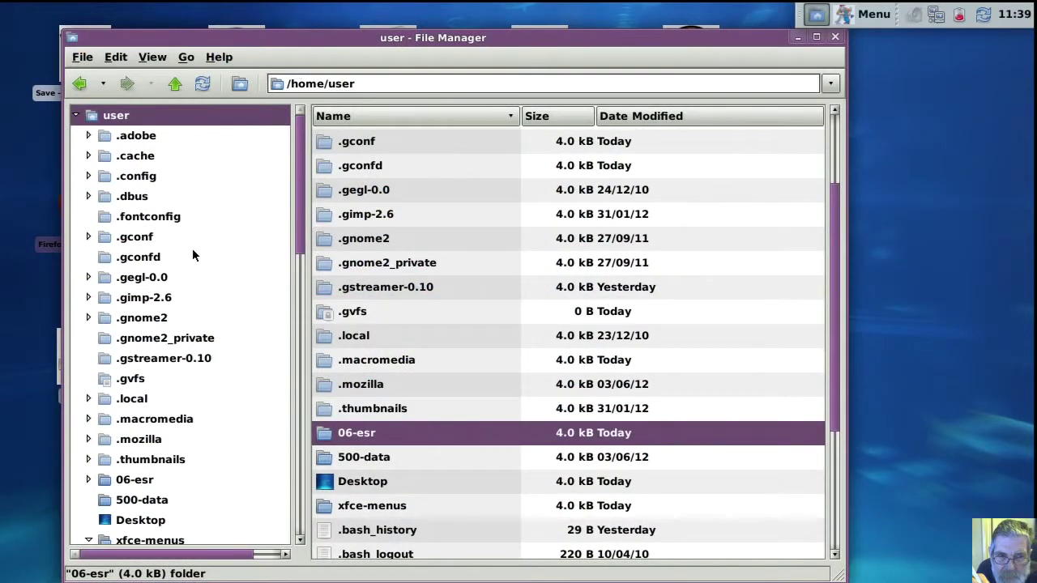
click(88, 439)
scroll(101, 437, down, 2)
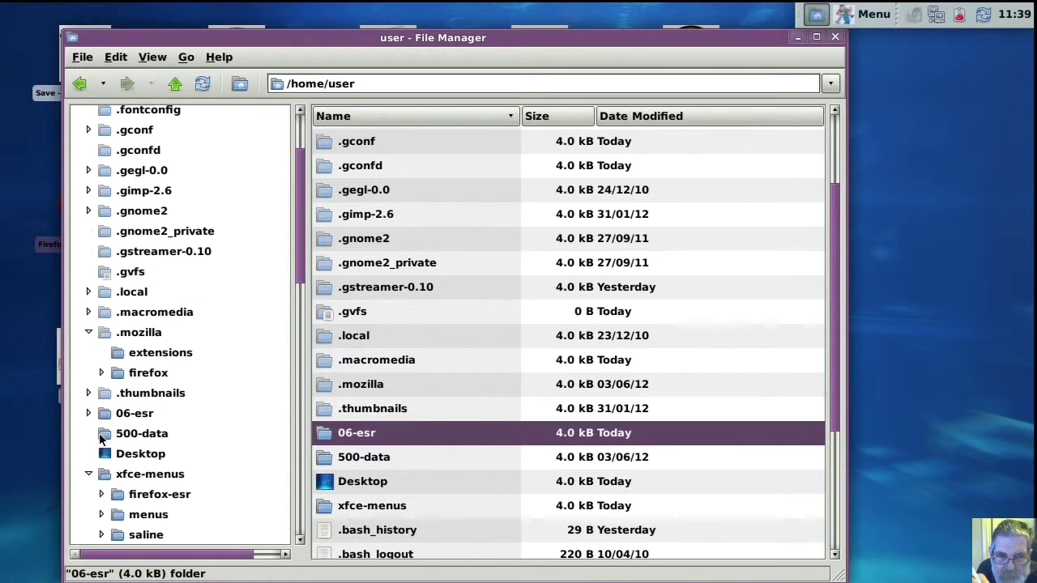
click(119, 374)
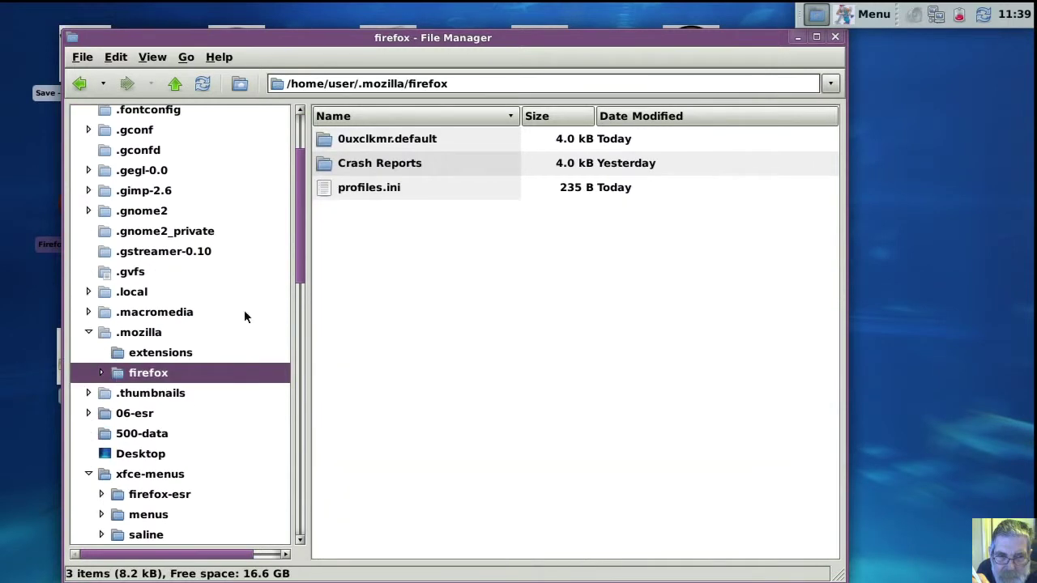
click(364, 195)
right_click(369, 194)
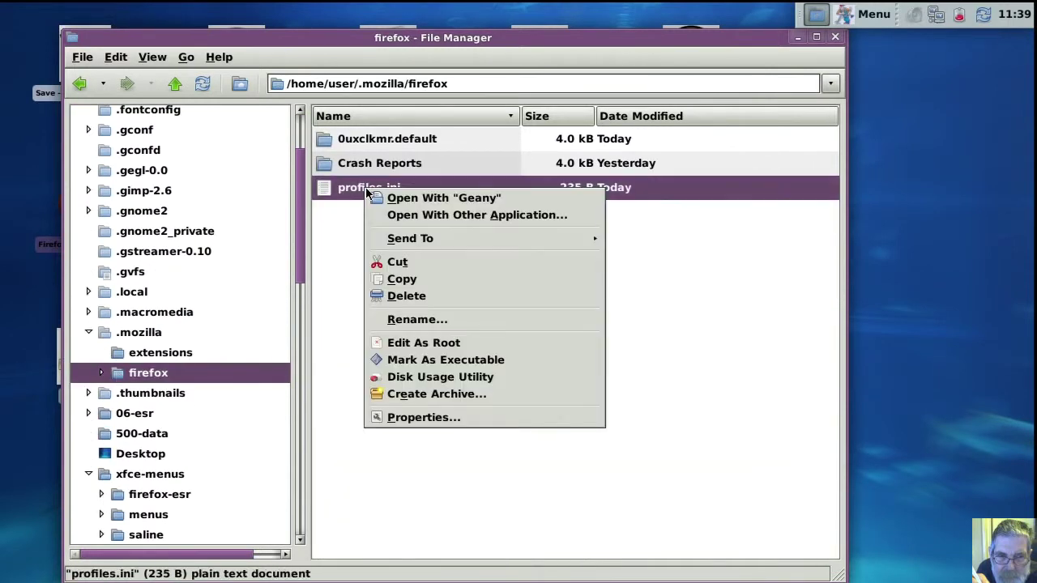
click(383, 203)
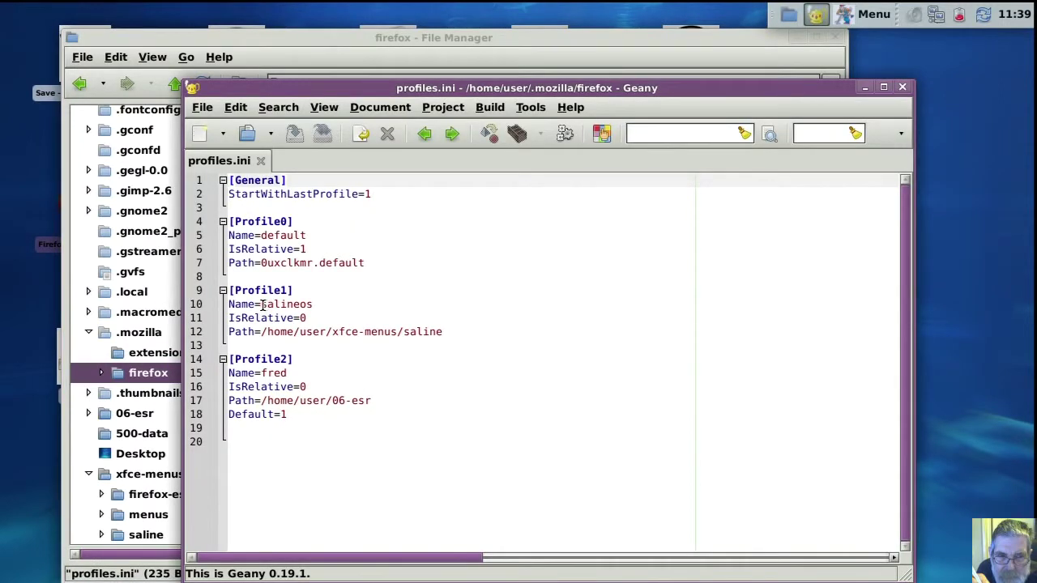
- Highlight the salineos, fred and 06-esr entries in profiles.ini, then close Geany
drag(262, 305, 311, 303)
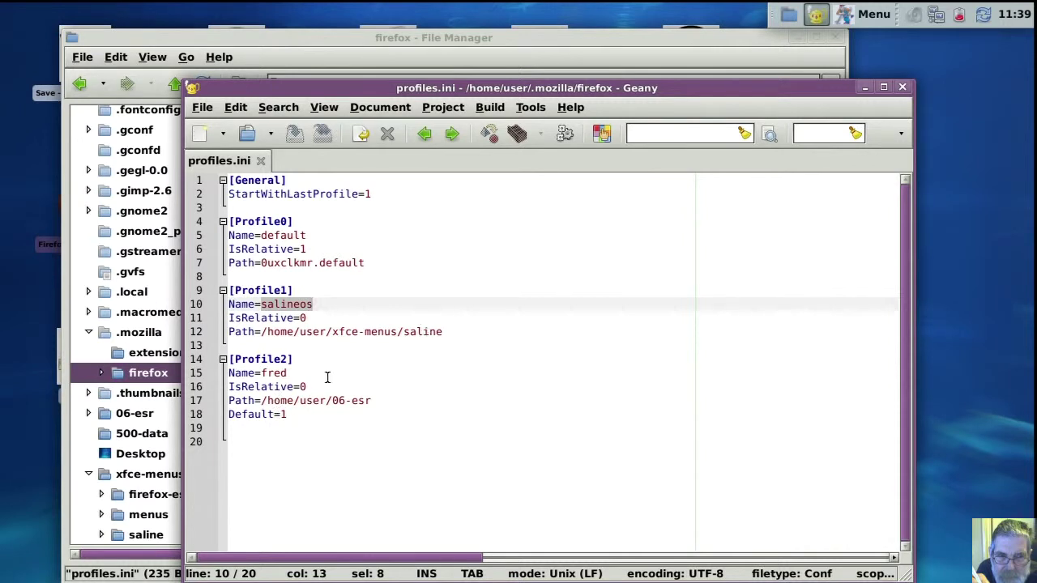
drag(262, 373, 285, 373)
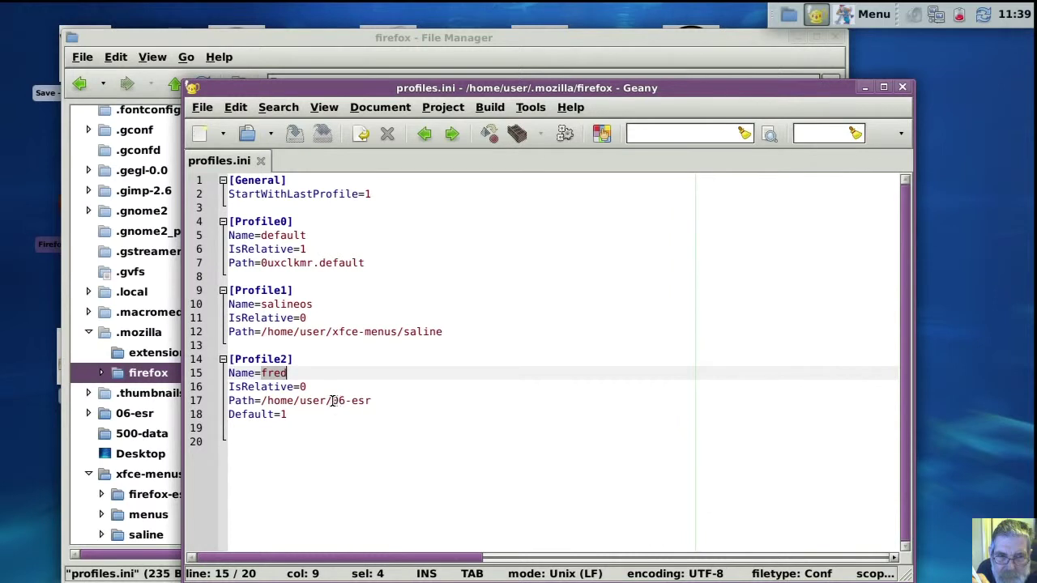
drag(332, 401, 372, 400)
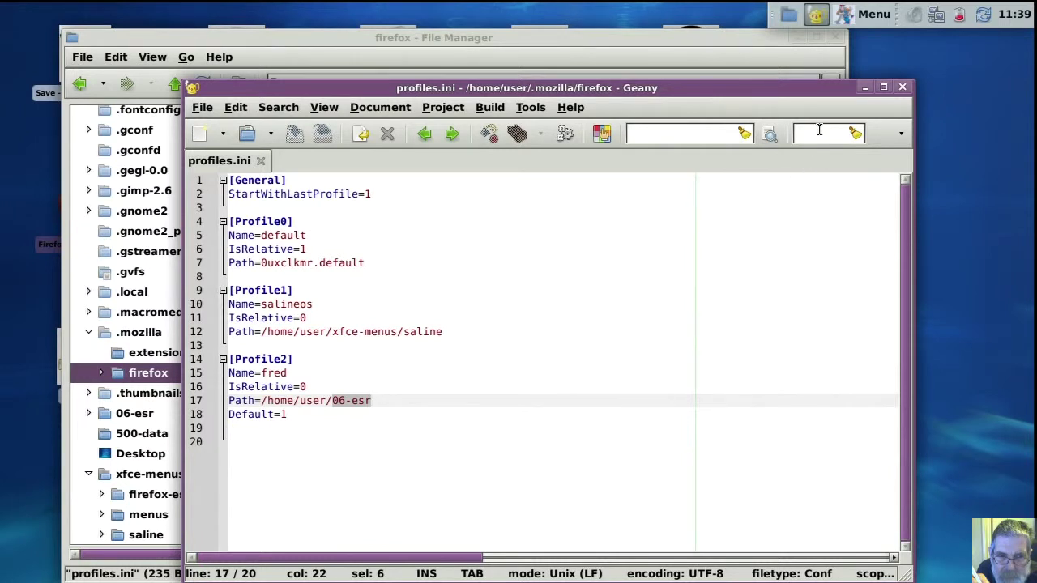
click(903, 88)
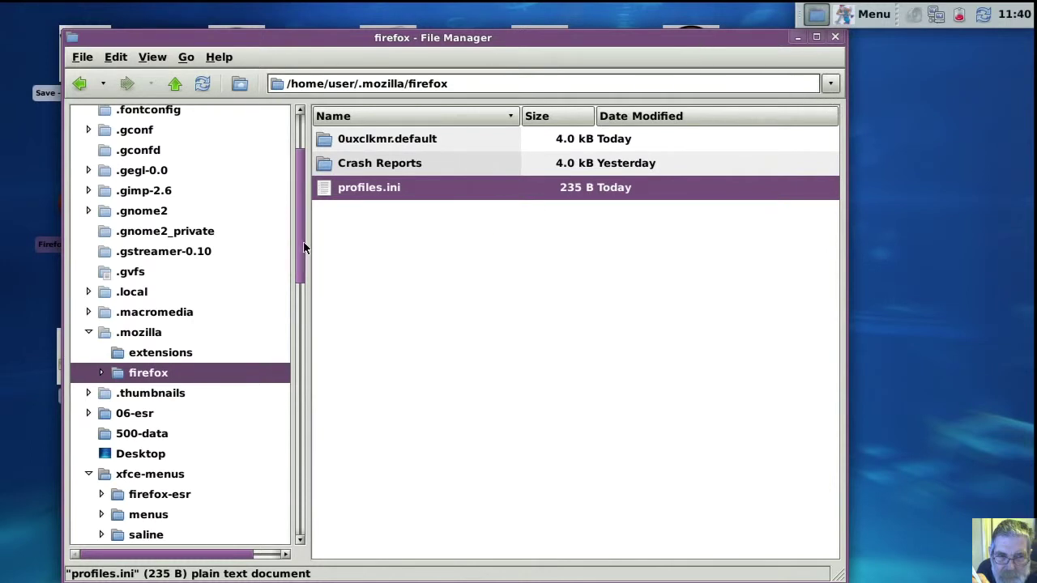
- Open the Firefox Profile Manager desktop launcher in Geany and highlight the -P options on its Exec lines
drag(301, 260, 385, 160)
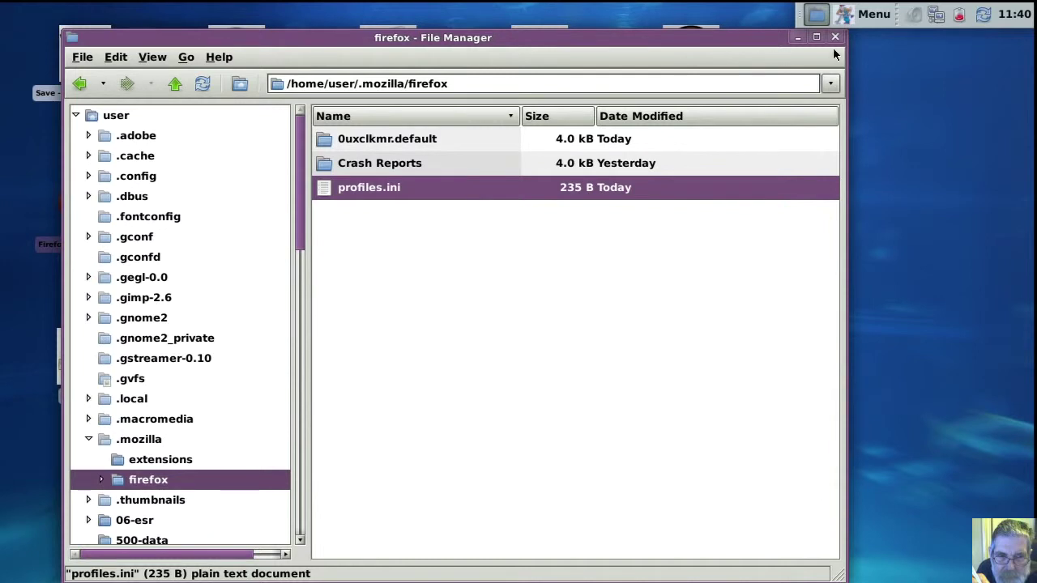
drag(757, 39, 954, 254)
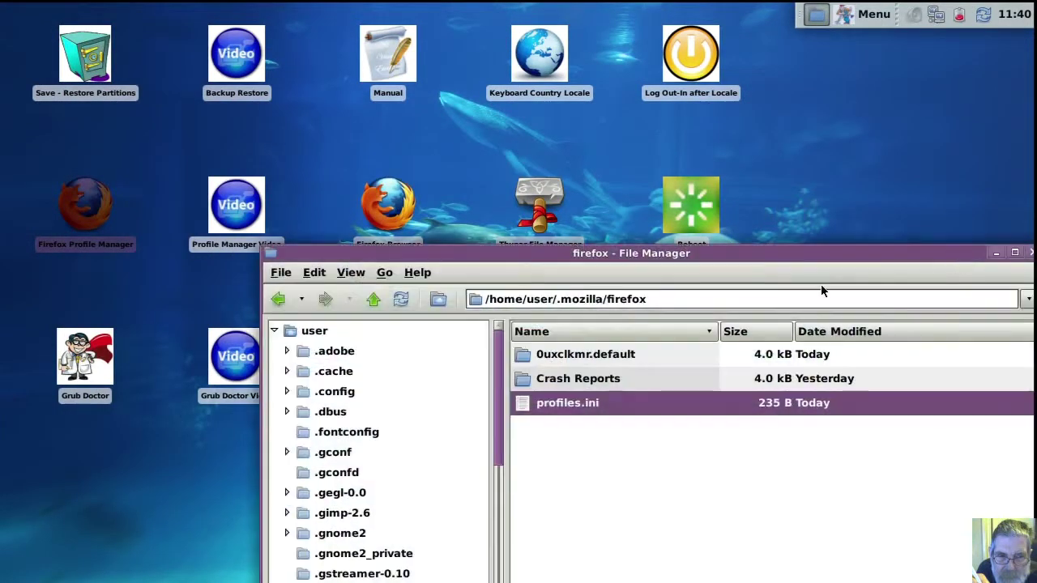
right_click(90, 213)
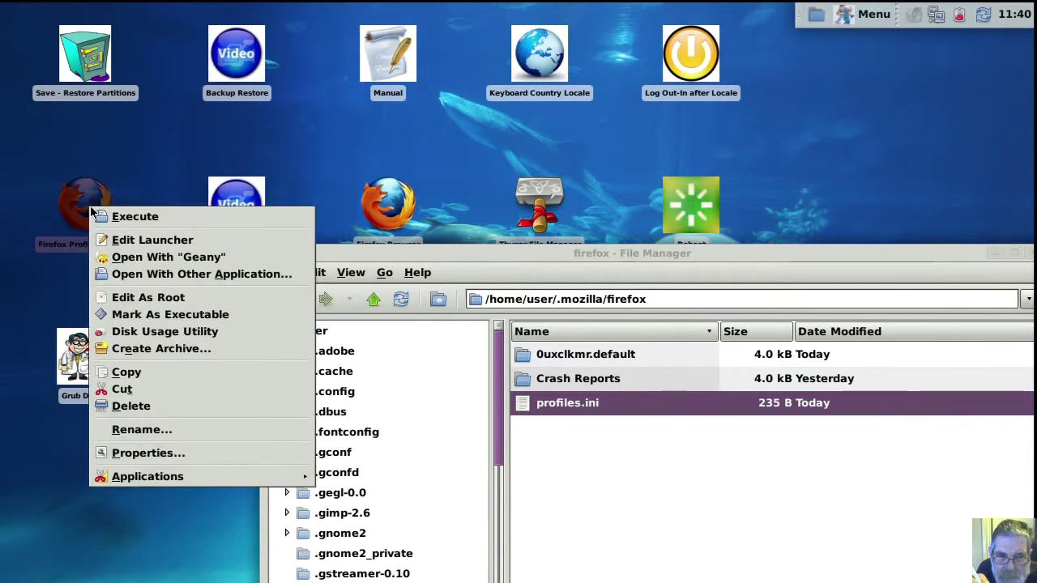
click(125, 257)
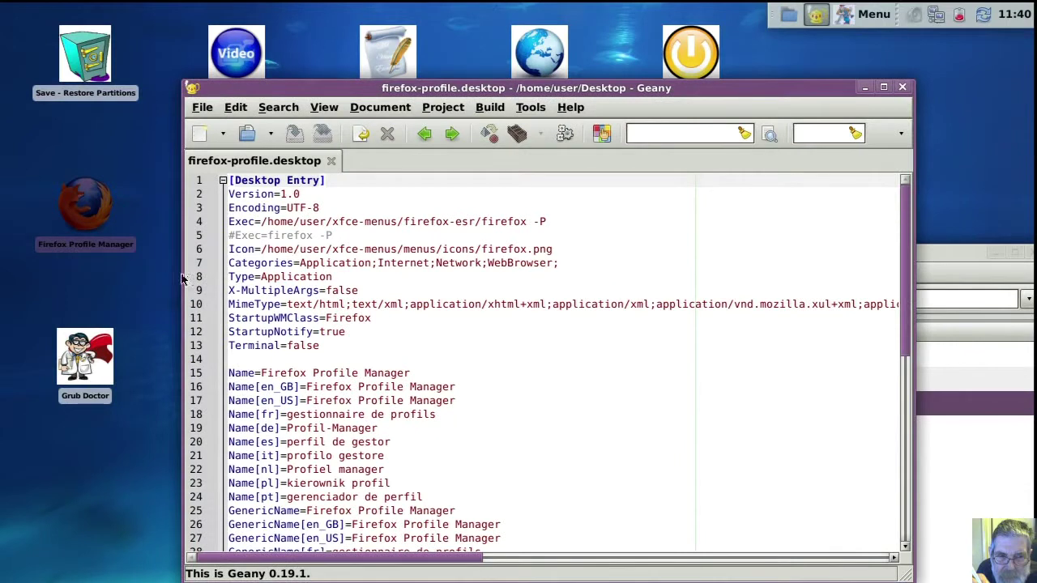
drag(527, 222, 548, 222)
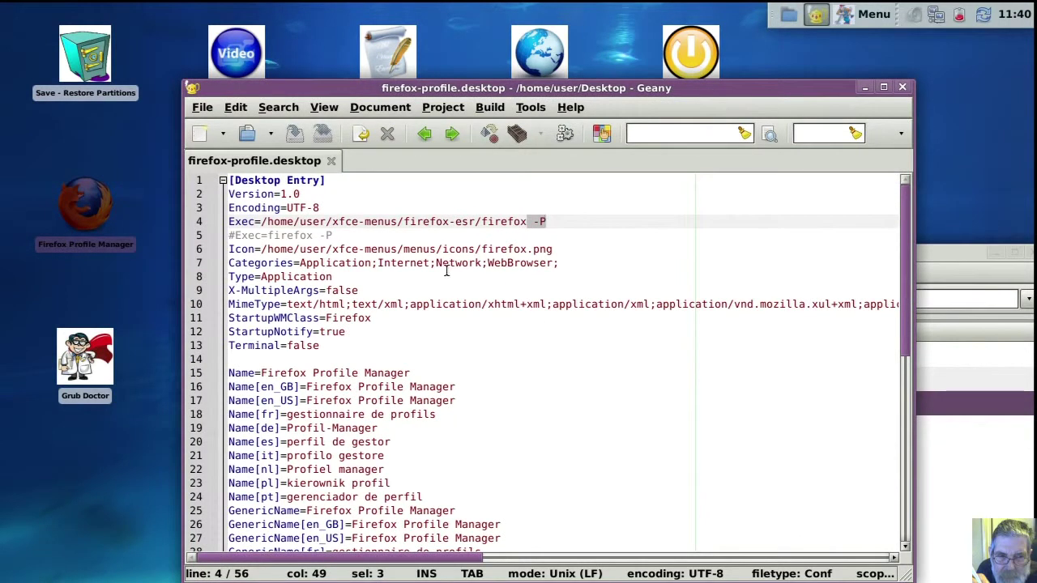
drag(313, 235, 335, 235)
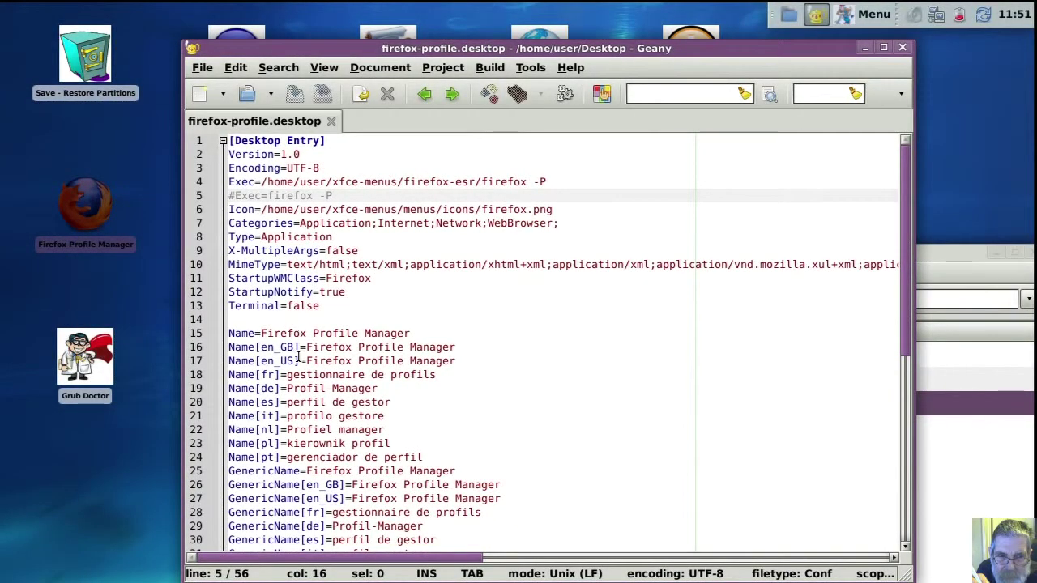
- Change line 15 to Name=fred and select the 'Firefox Profile Manager' value on line 16
drag(261, 333, 410, 333)
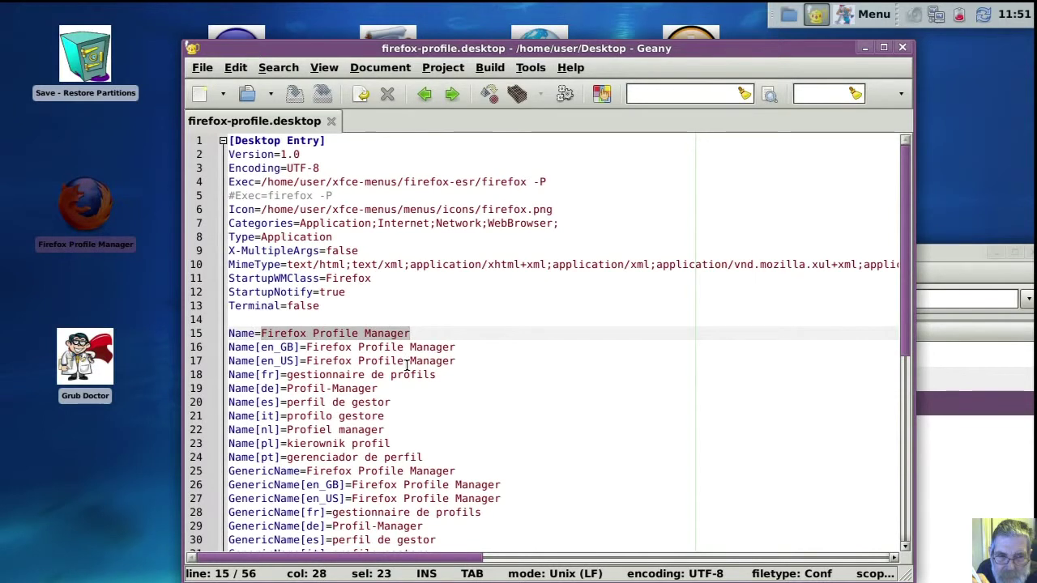
text(fred)
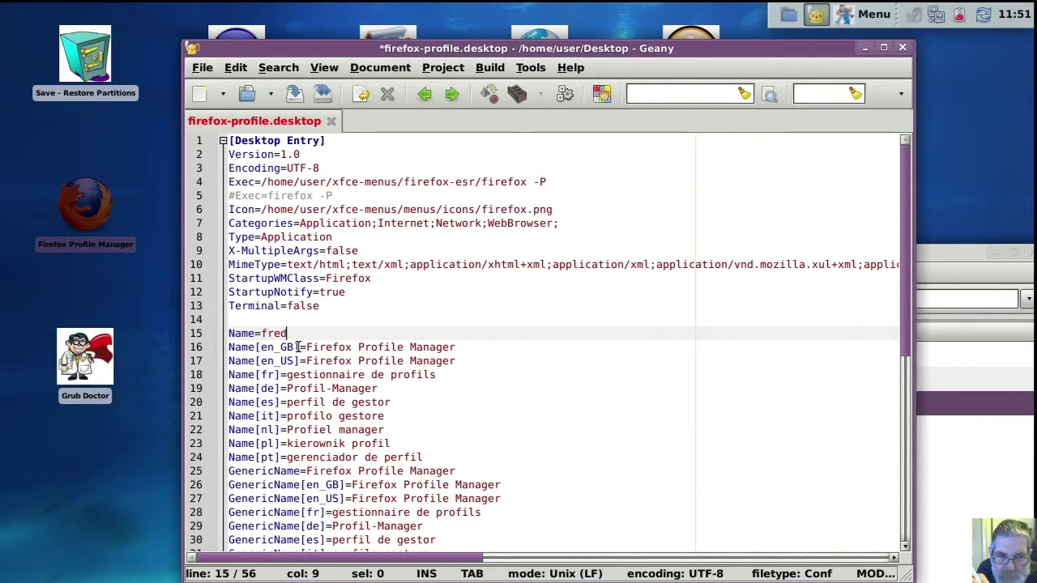
drag(305, 347, 456, 346)
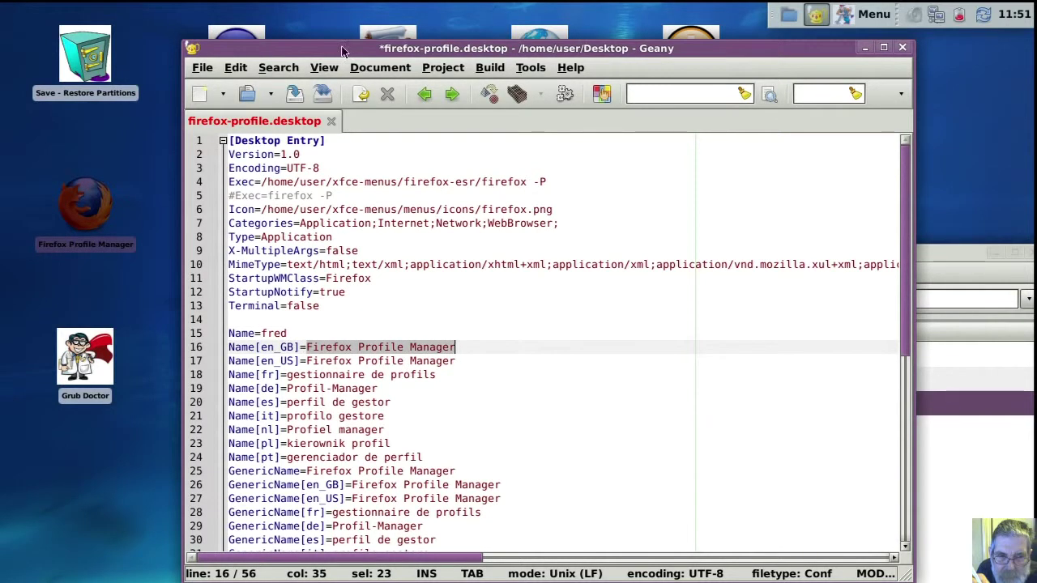
click(293, 70)
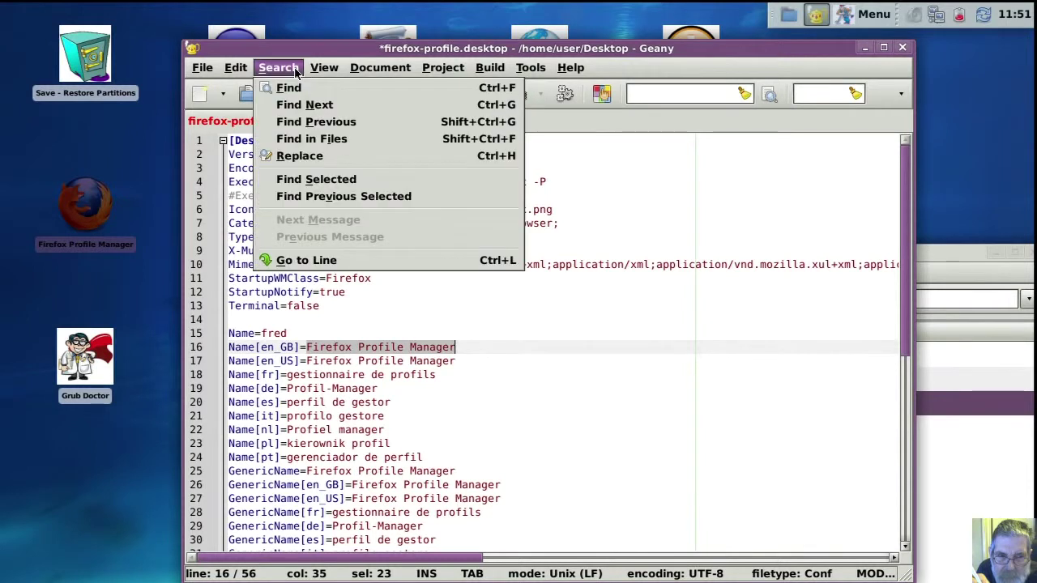
- Replace all 11 occurrences of 'Firefox Profile Manager' with 'fred' throughout the document
click(295, 156)
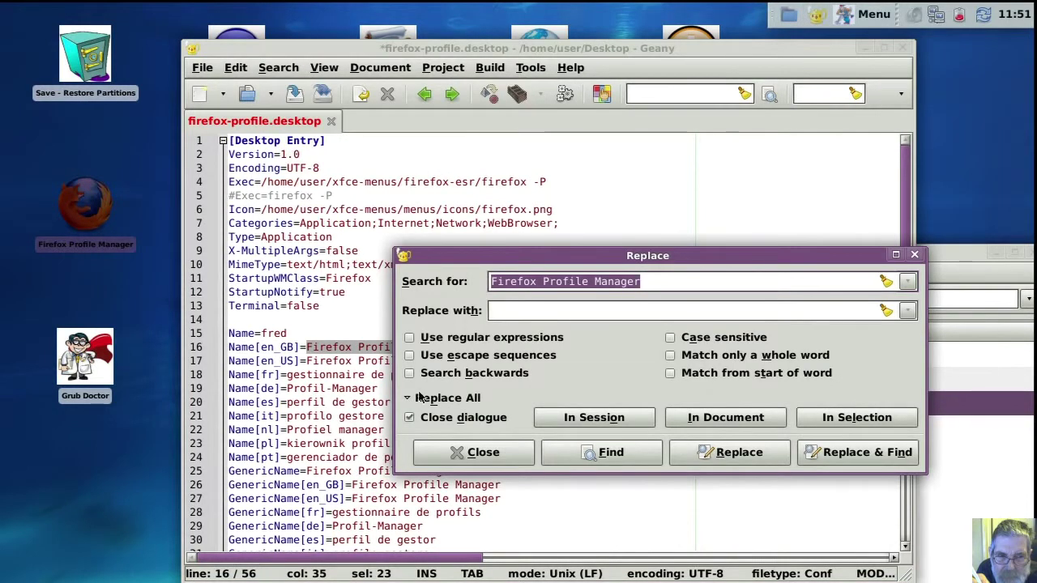
click(525, 310)
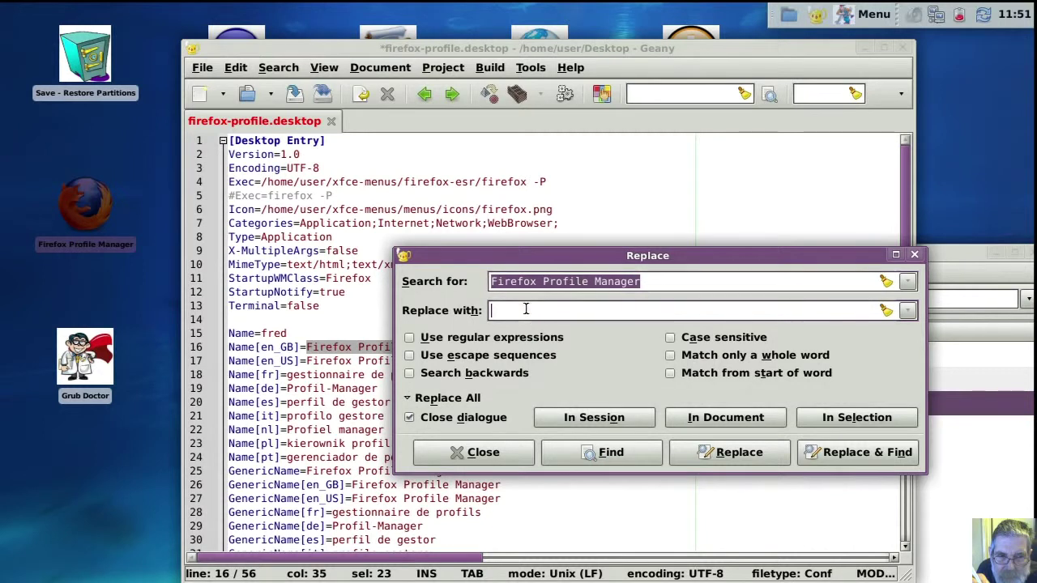
text(fred)
click(689, 418)
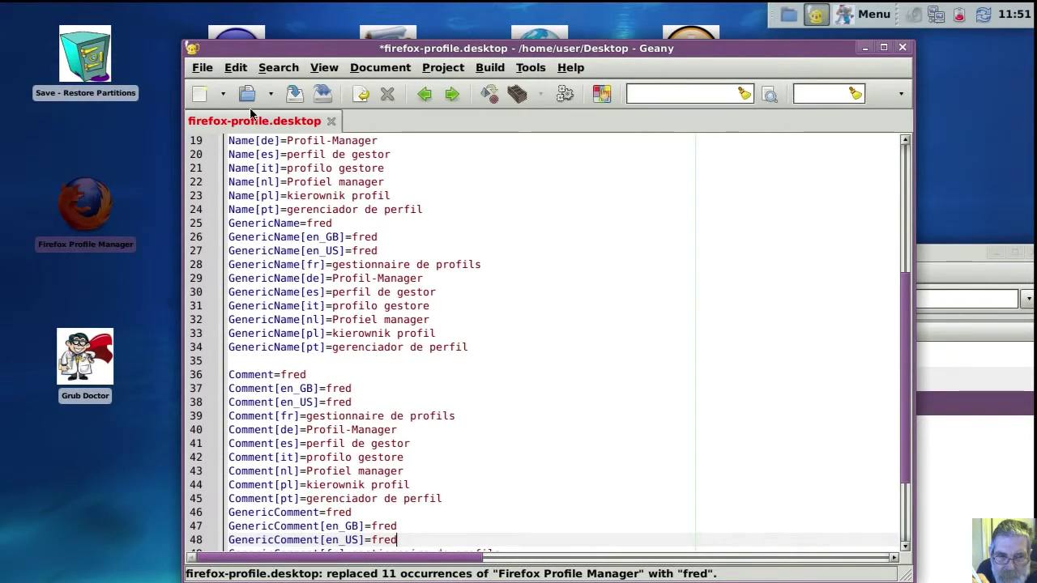
click(203, 68)
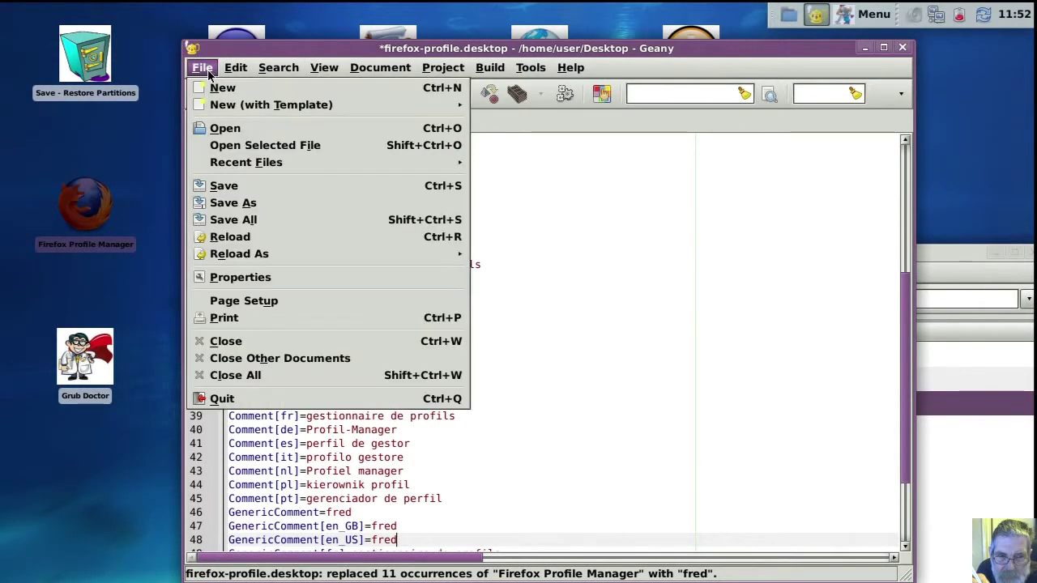
- Save the launcher as firefox-fred.desktop on the Desktop
click(234, 202)
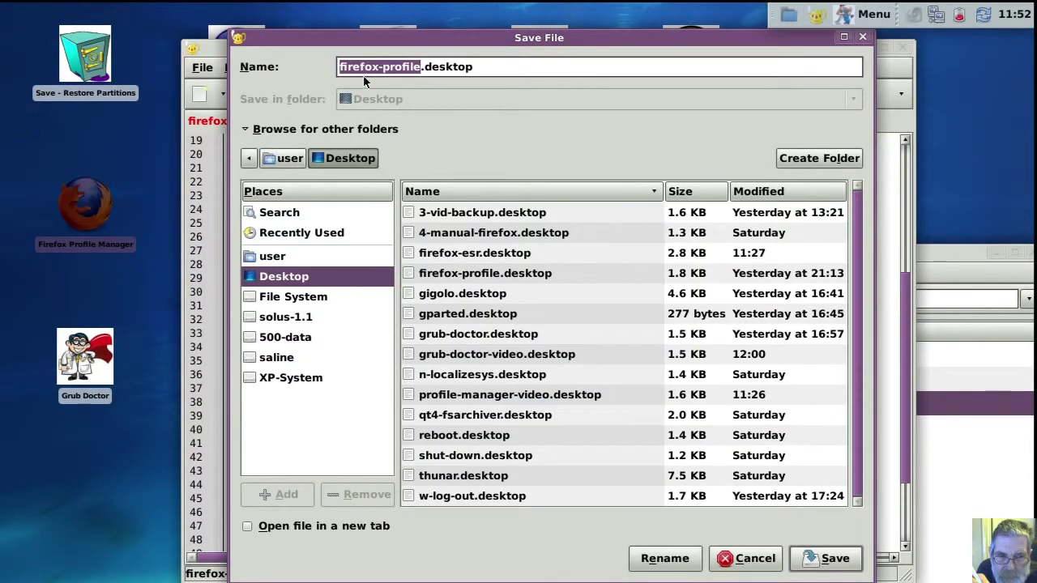
click(384, 68)
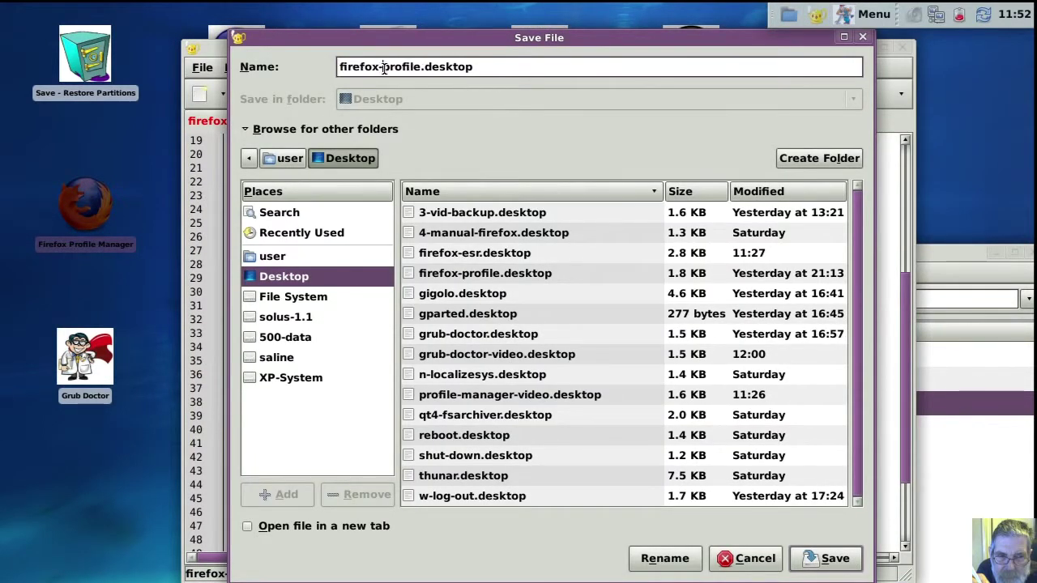
drag(386, 68, 418, 69)
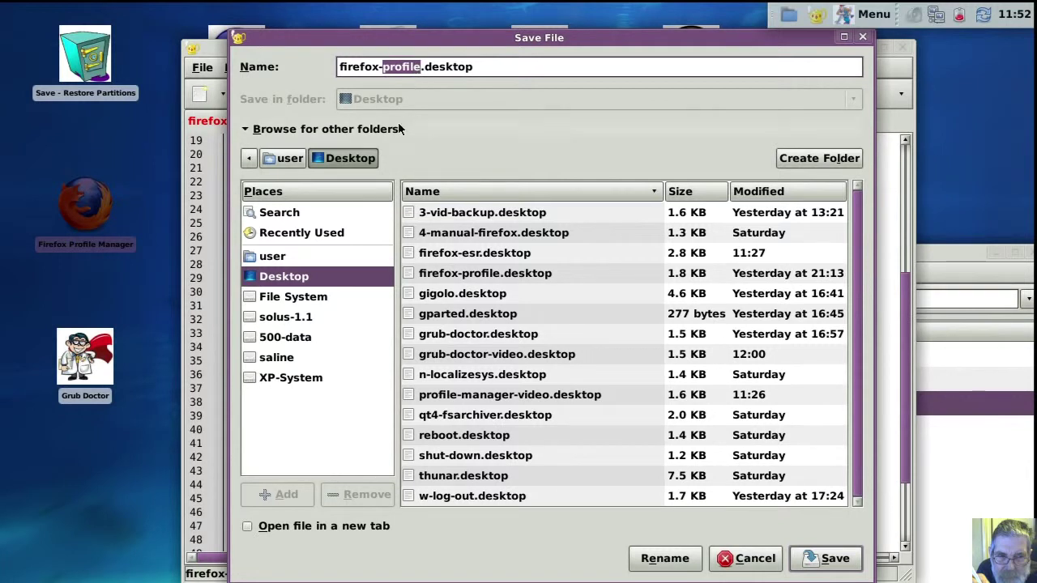
text(fred)
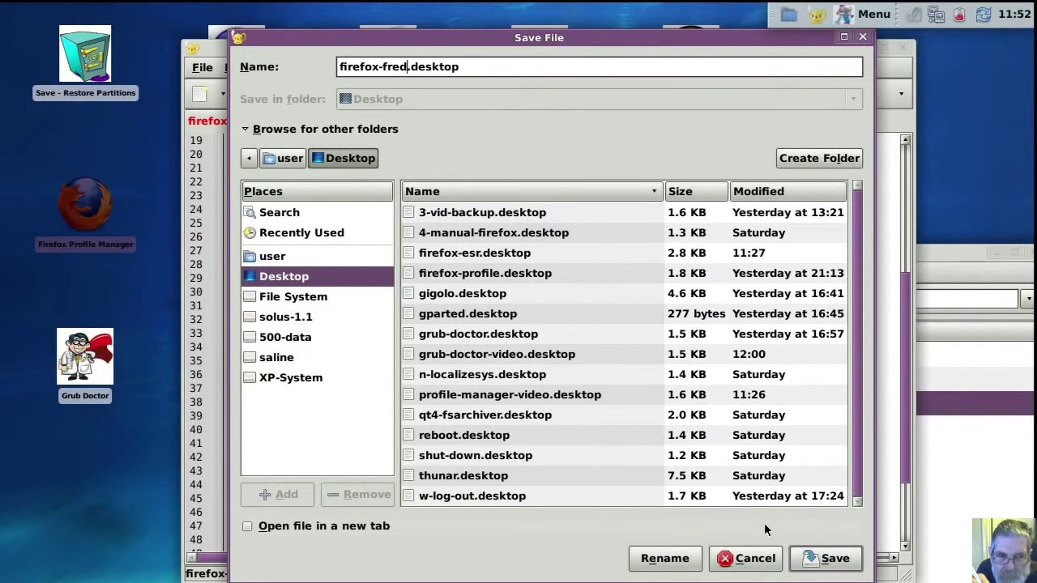
click(814, 558)
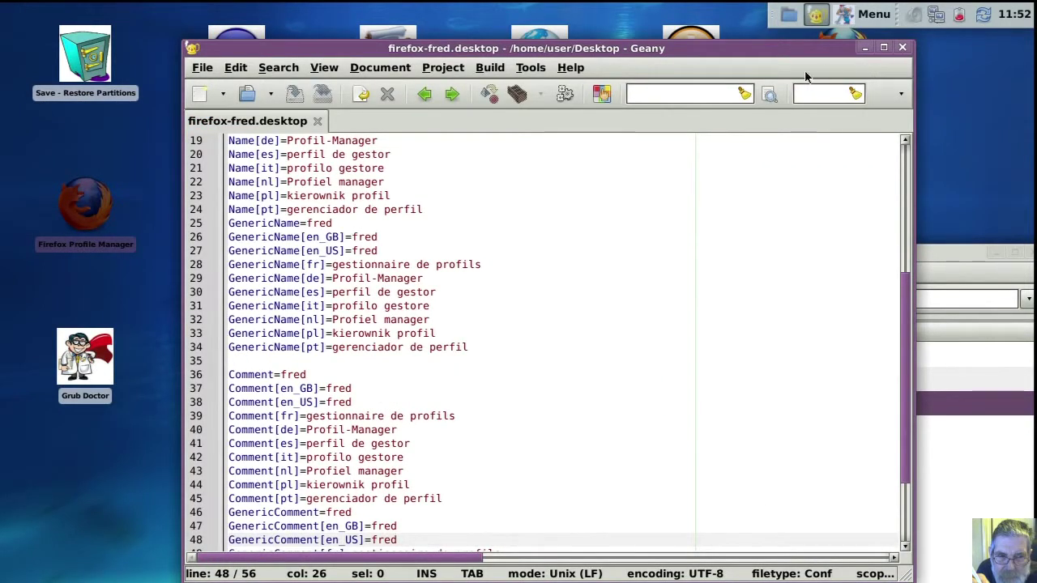
- Close Geany, reposition the new fred launcher, and reopen it in Geany
click(903, 48)
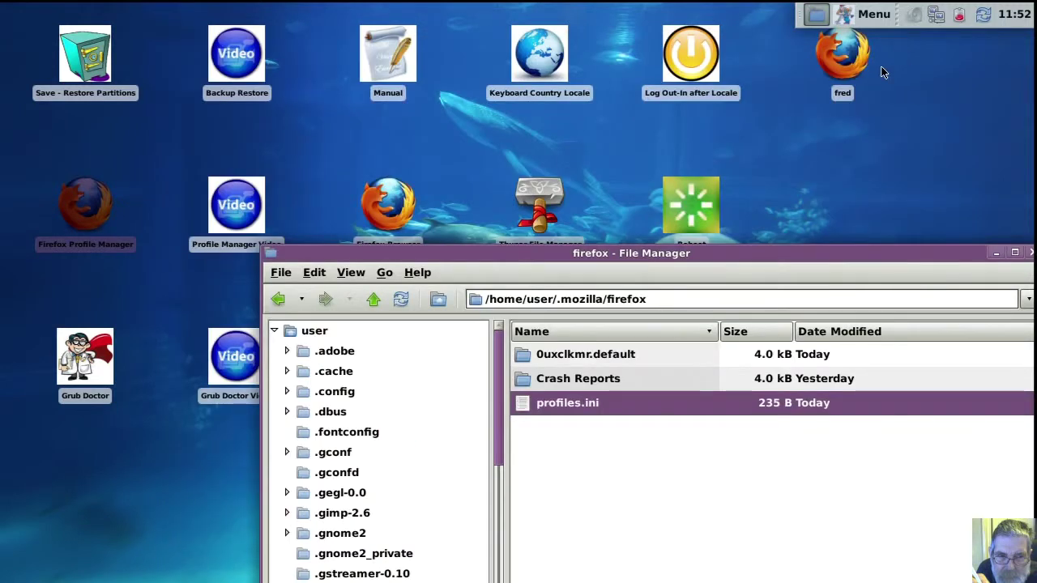
drag(843, 55, 782, 183)
drag(761, 258, 700, 309)
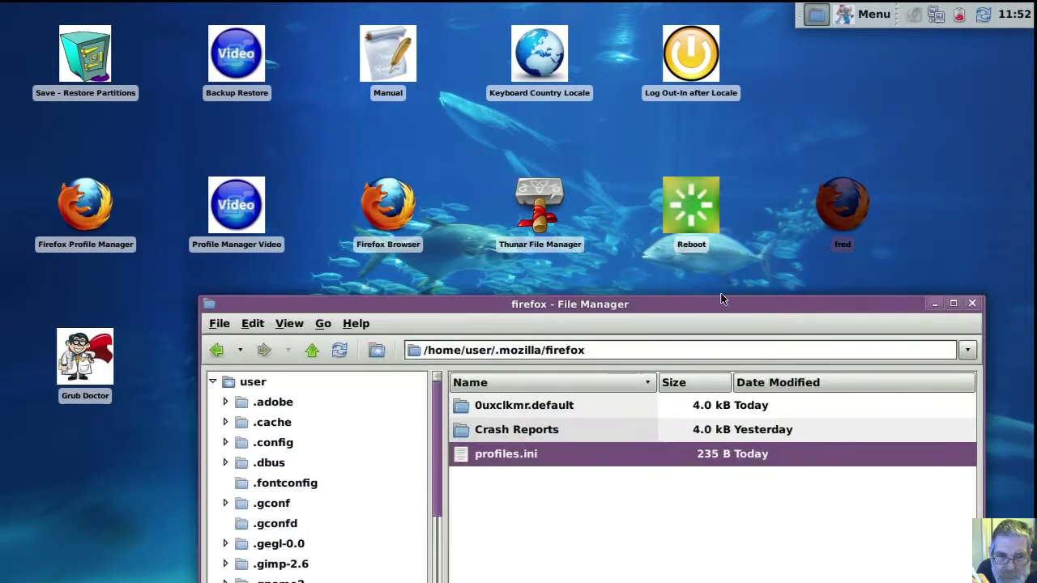
right_click(849, 205)
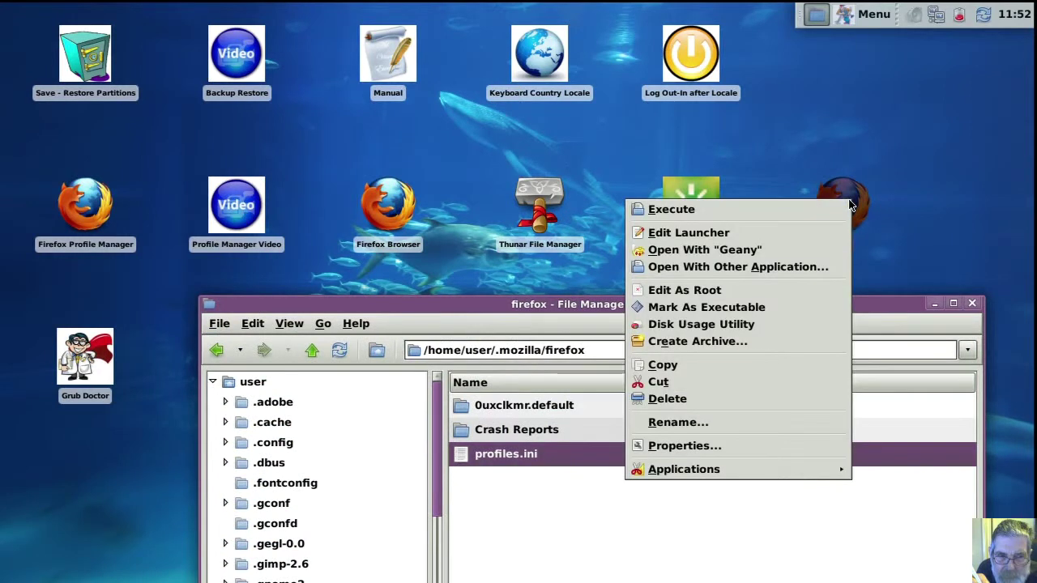
click(802, 251)
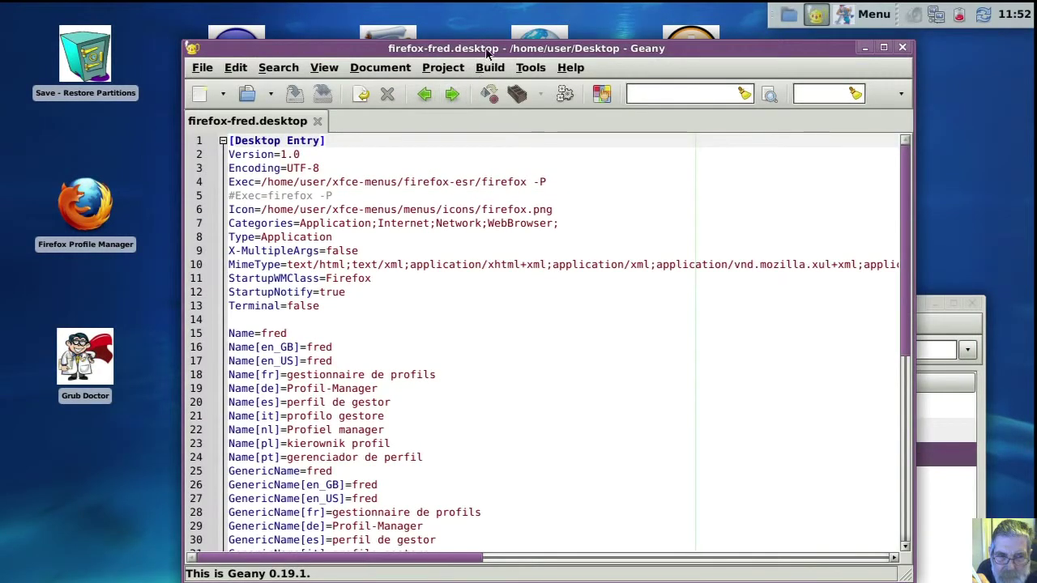
drag(486, 47, 400, 34)
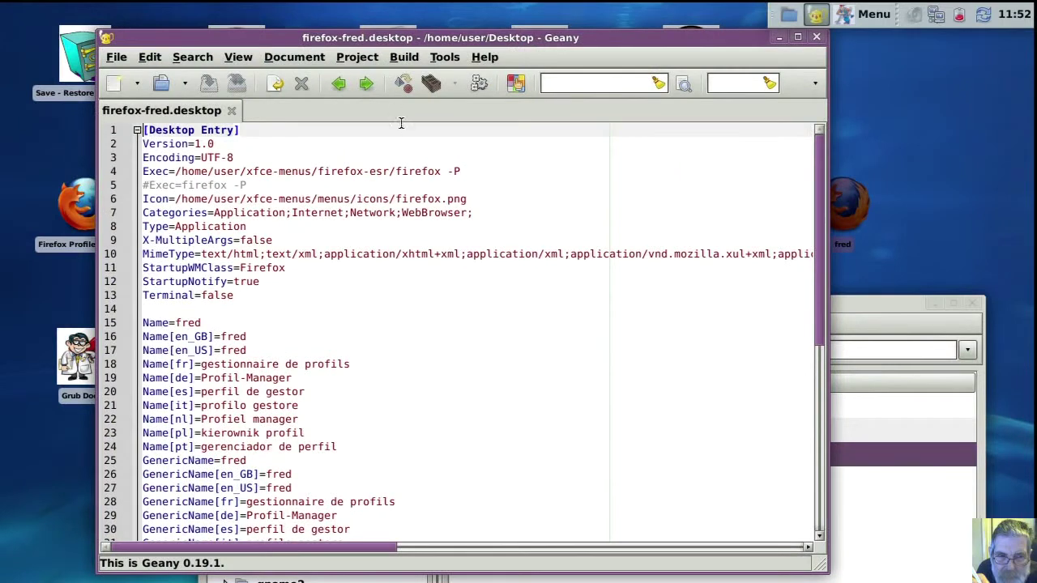
- Append ' fred -no-remote' after -P on the Exec line, save, and close the editor
click(466, 171)
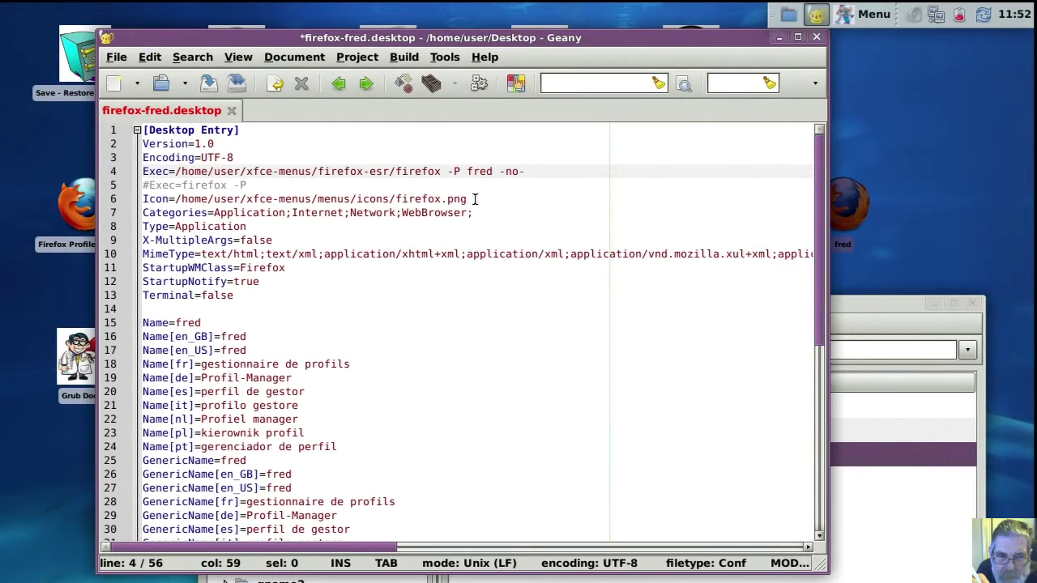
text(mote)
click(208, 84)
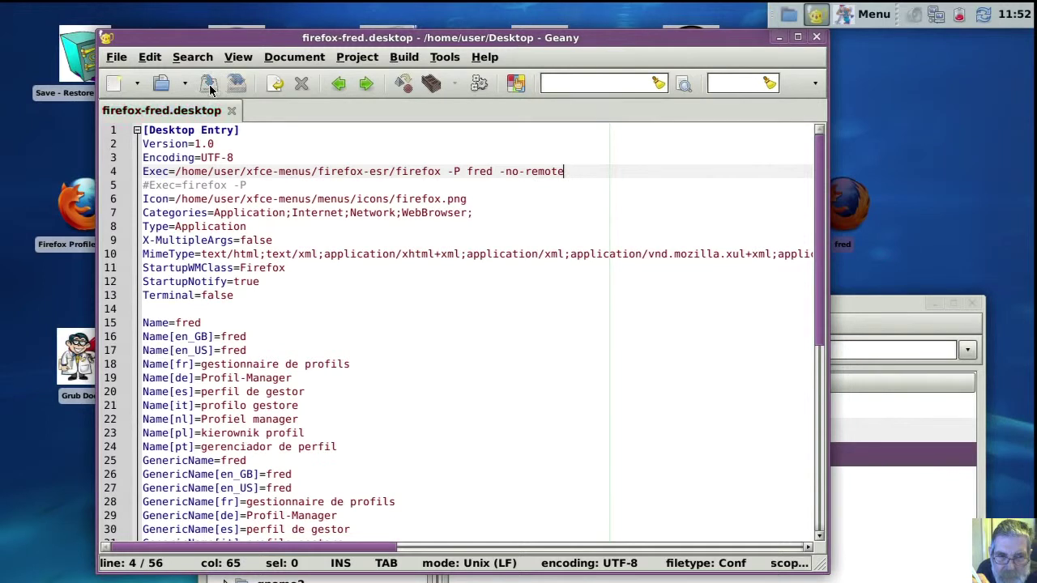
click(816, 38)
- Launch Firefox with the salineos profile and from the fred launcher, side by side
click(91, 224)
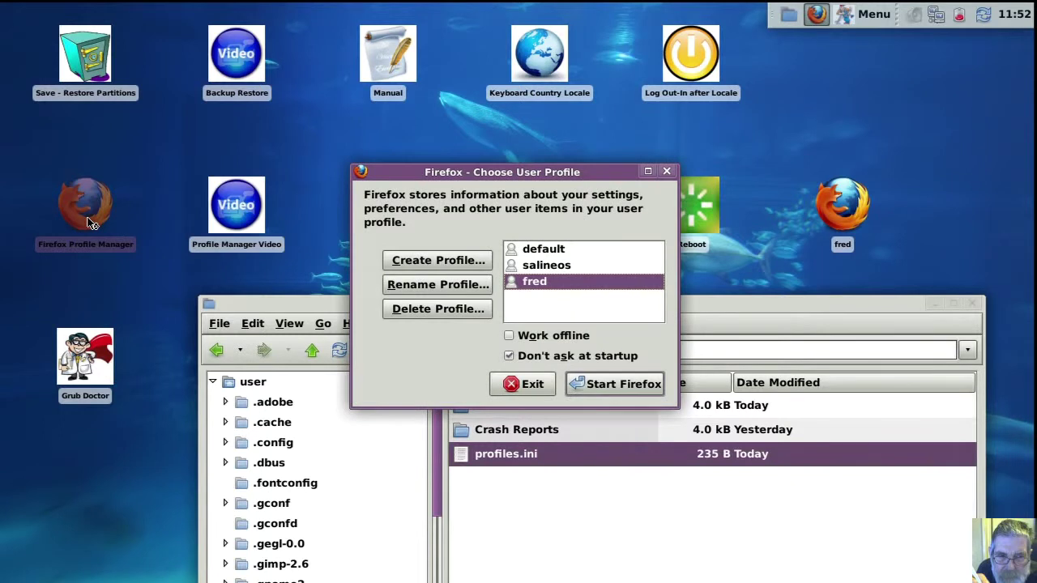
click(520, 267)
click(592, 385)
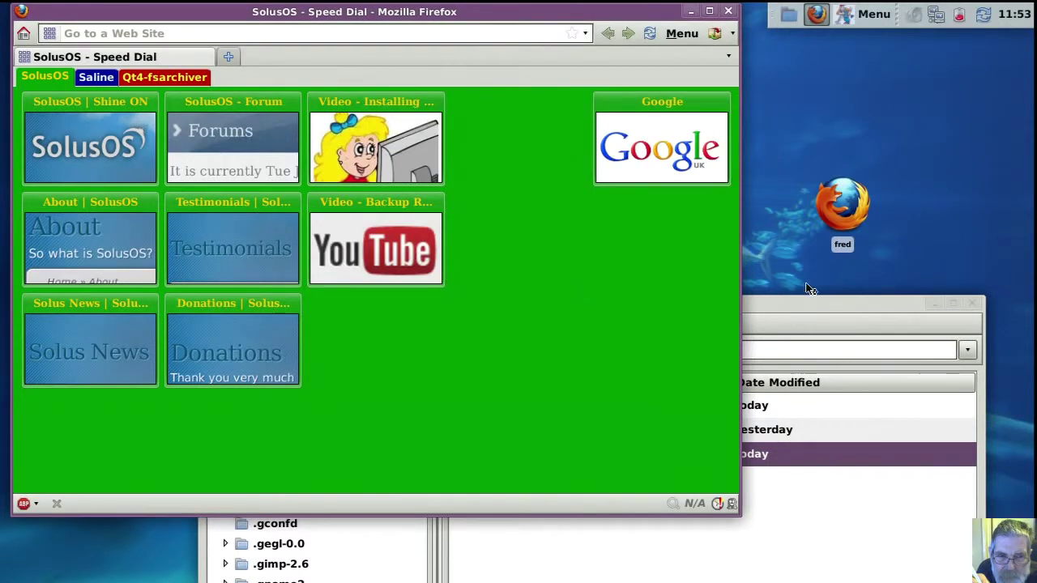
click(845, 215)
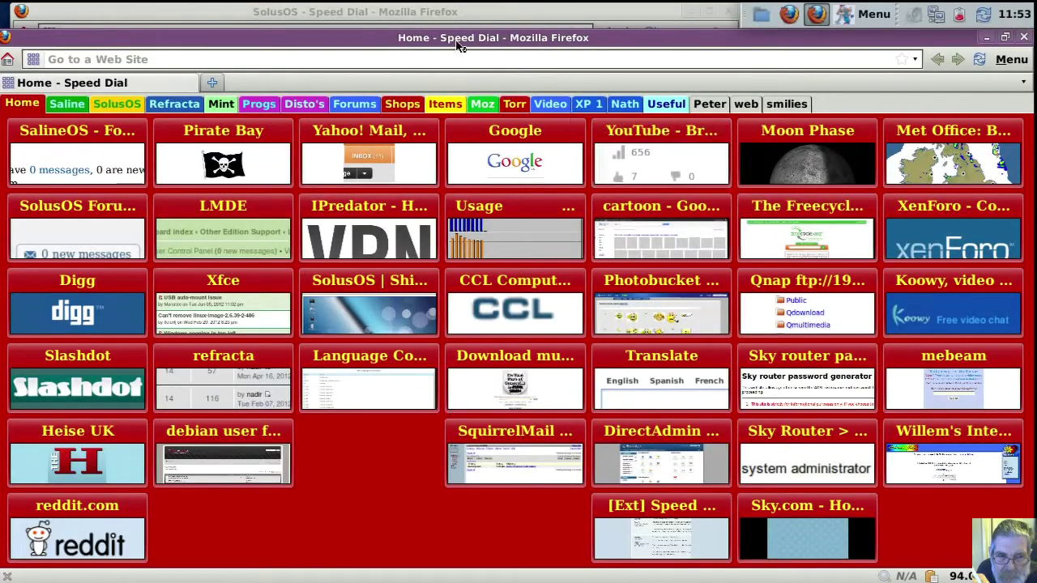
drag(458, 46, 650, 120)
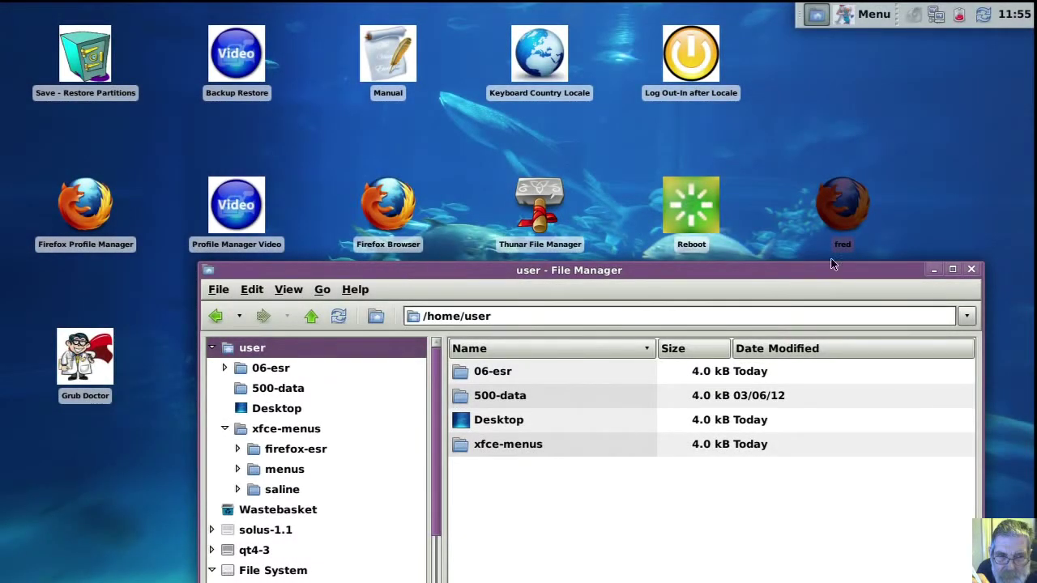
- Delete the fred launcher from the desktop
right_click(848, 211)
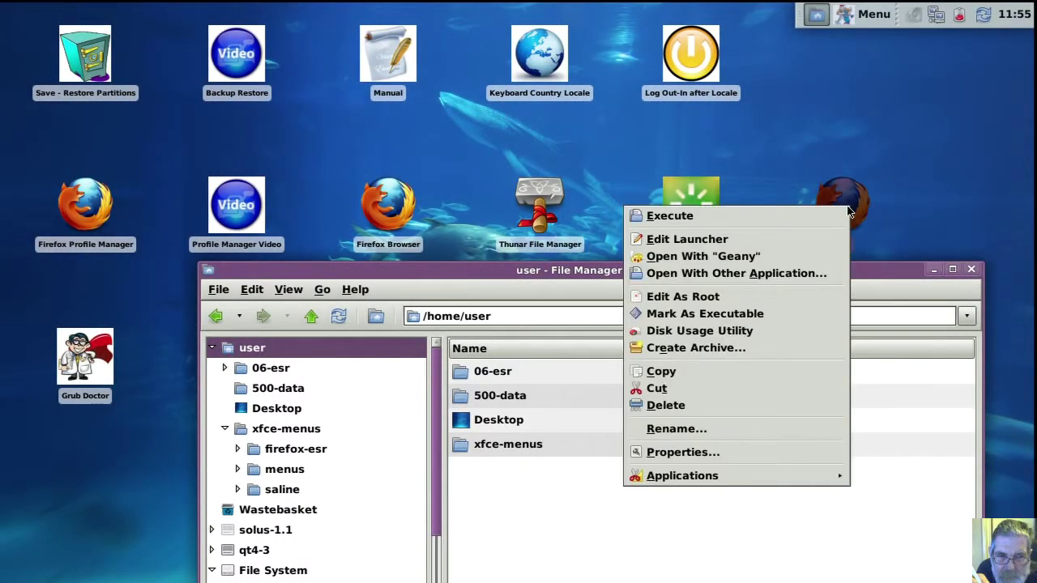
click(770, 408)
click(666, 324)
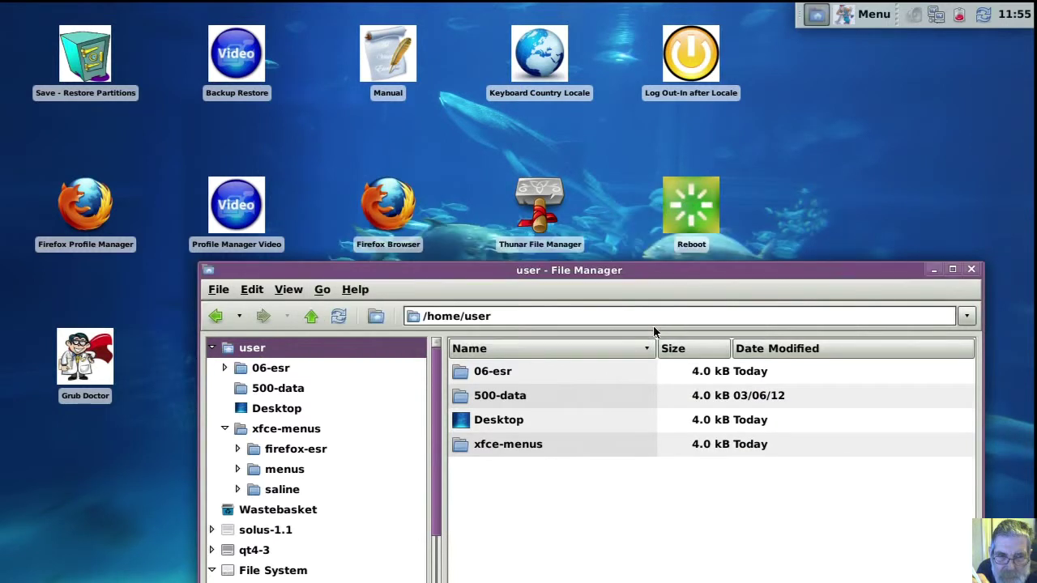
- In Profile Manager, delete the fred and salineos profiles along with their files
double_click(81, 223)
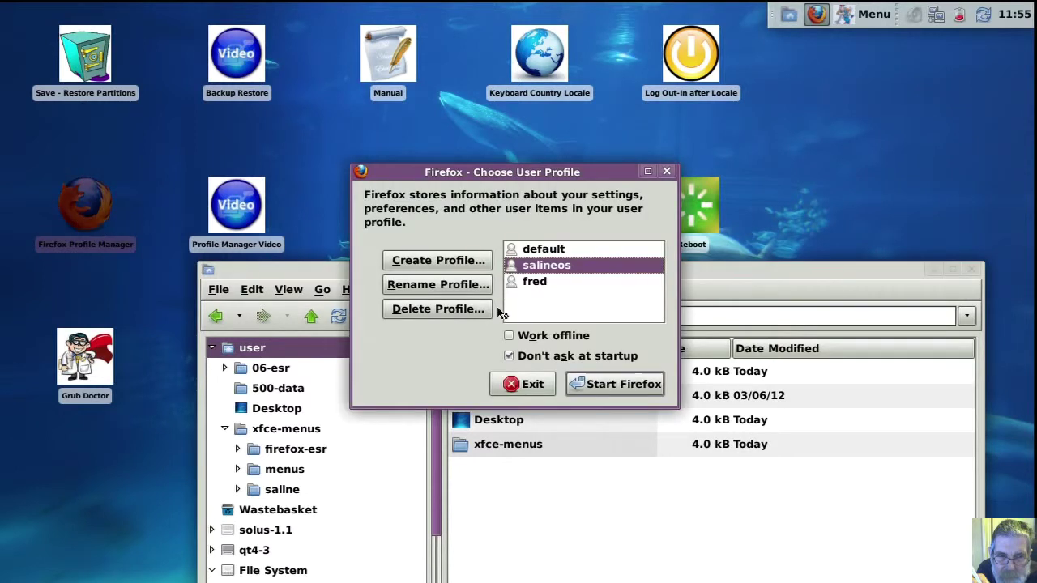
click(518, 283)
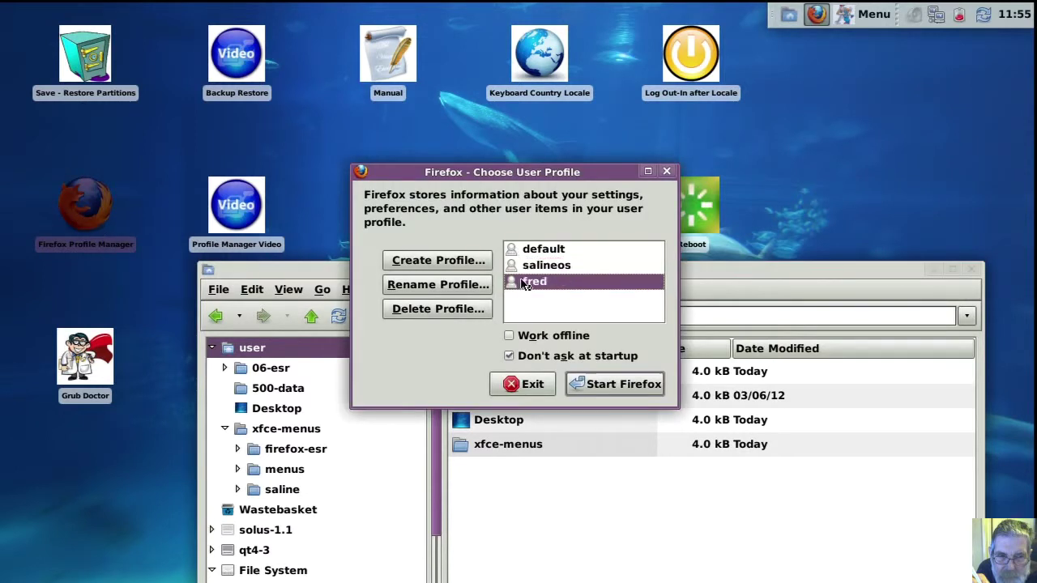
click(474, 312)
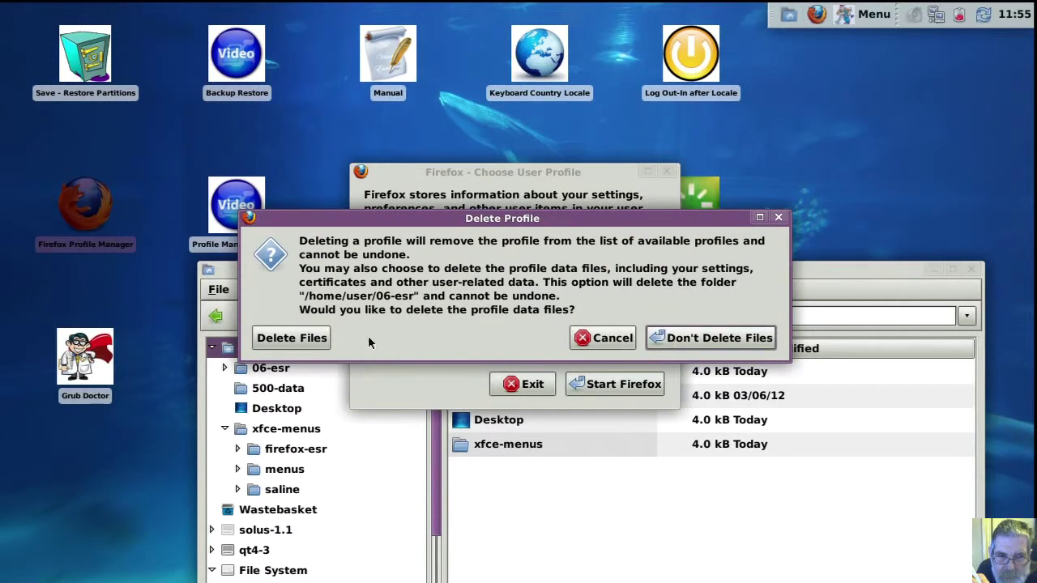
click(314, 340)
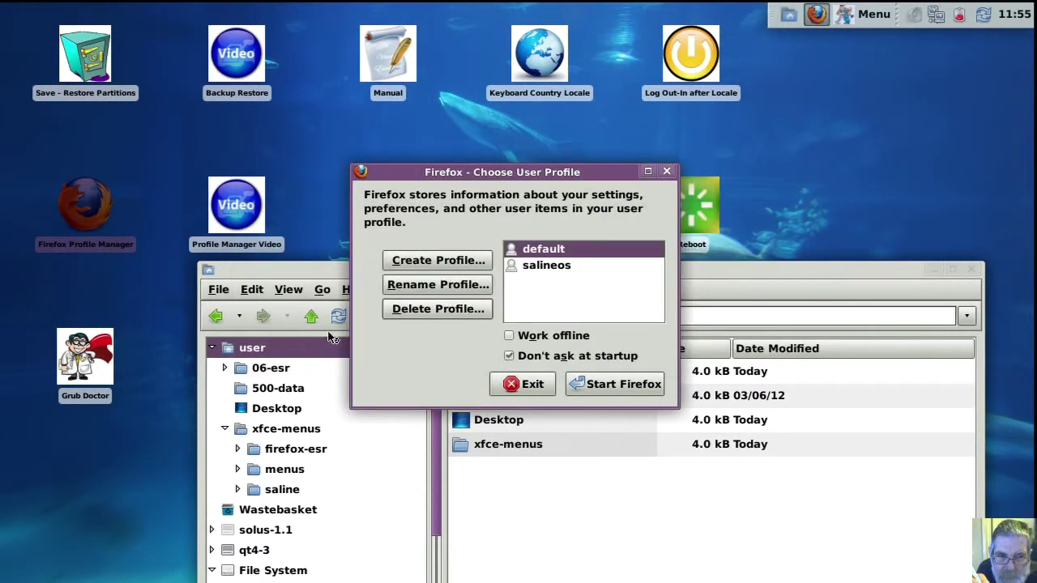
click(531, 270)
click(470, 311)
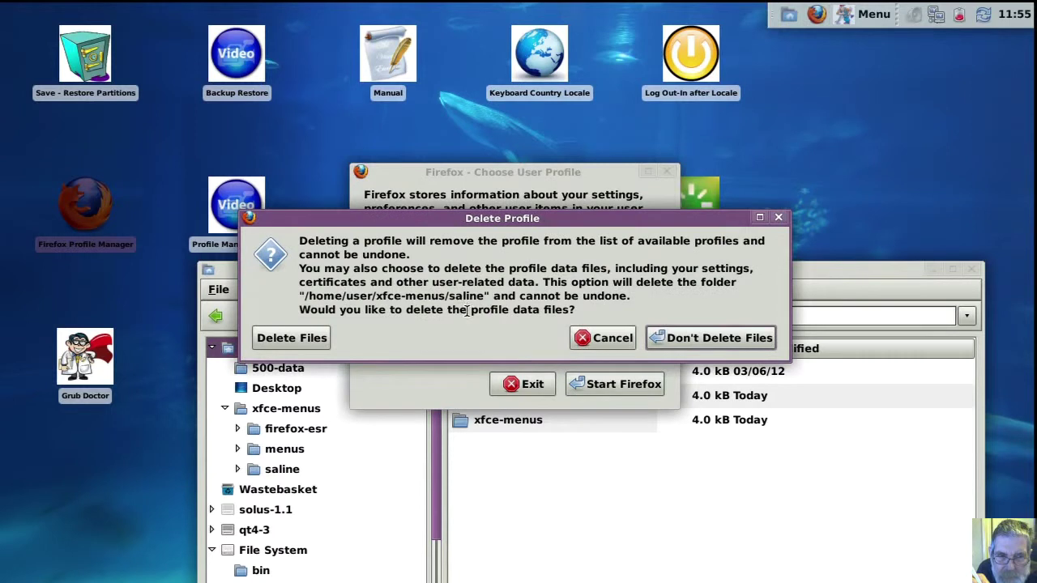
click(316, 340)
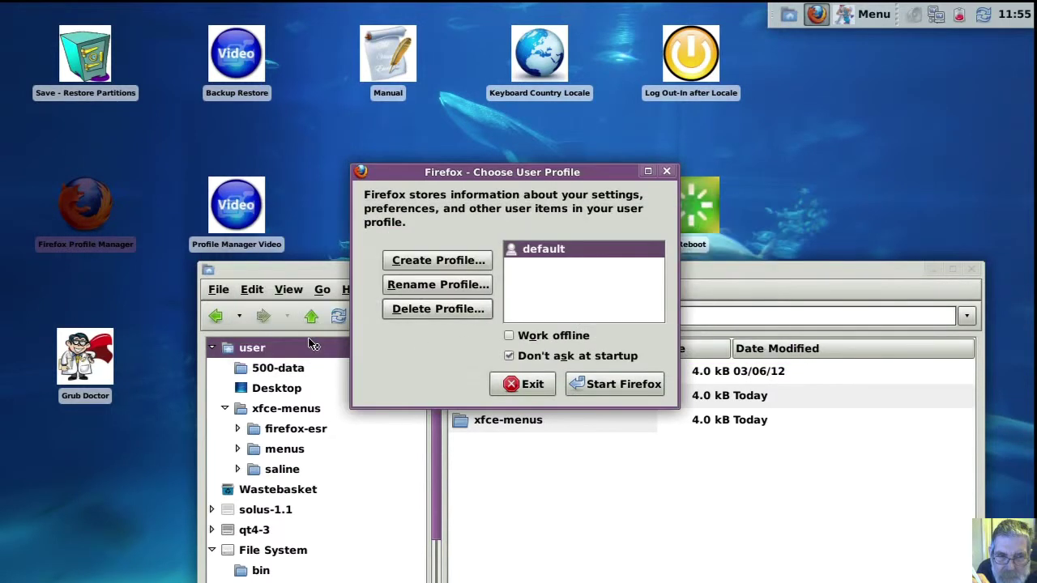
- Create a profile named 'saline' stored in the existing /home/user/xfce-menus/firefox-esr/saline folder
click(441, 262)
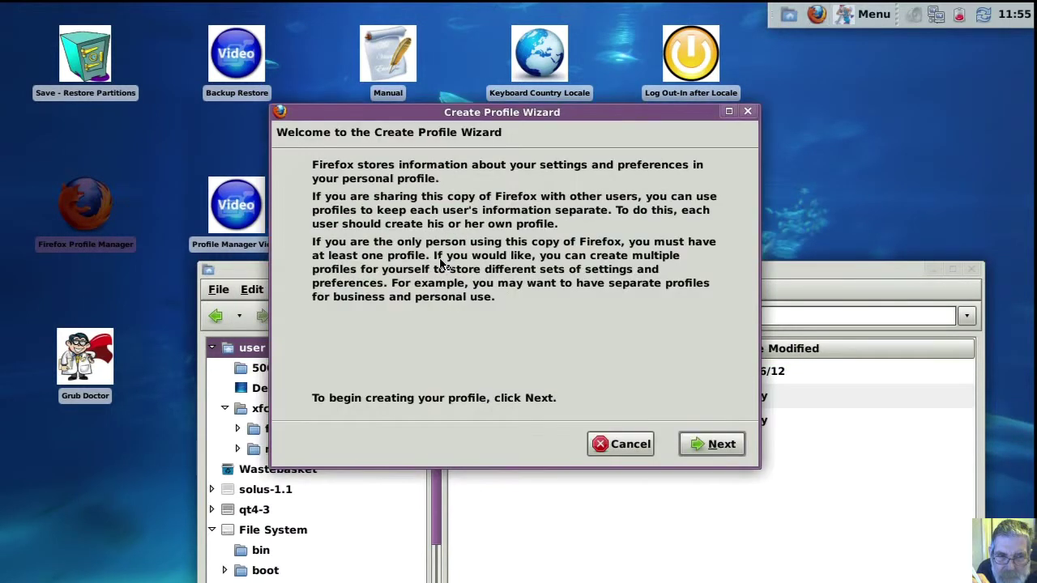
click(697, 444)
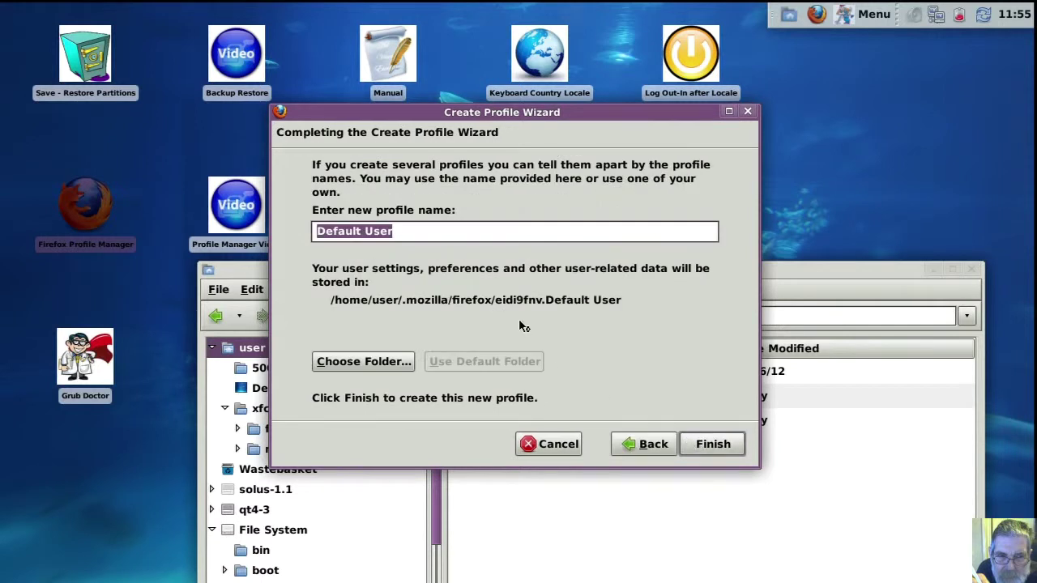
text(saline)
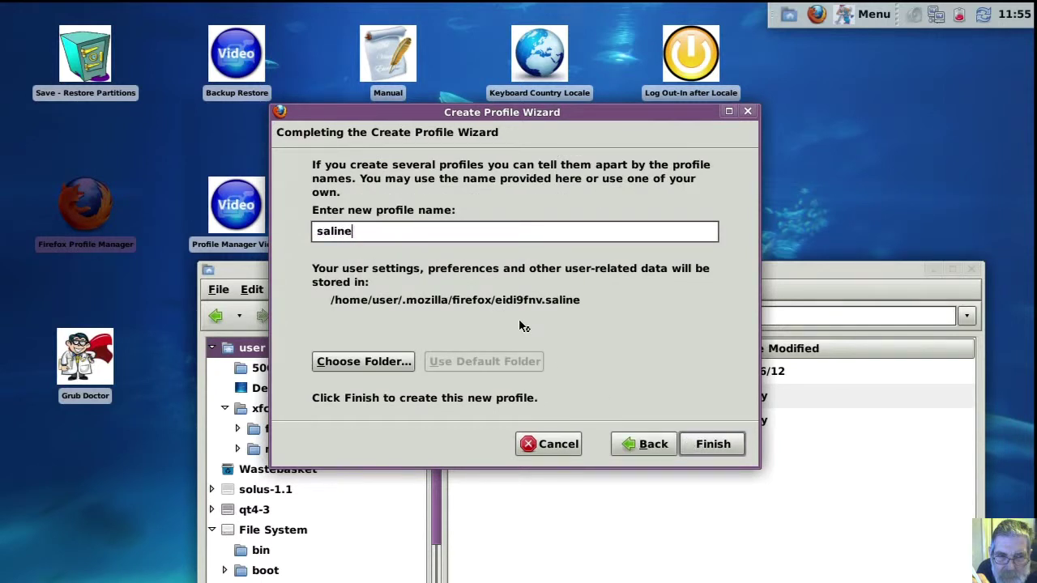
click(394, 370)
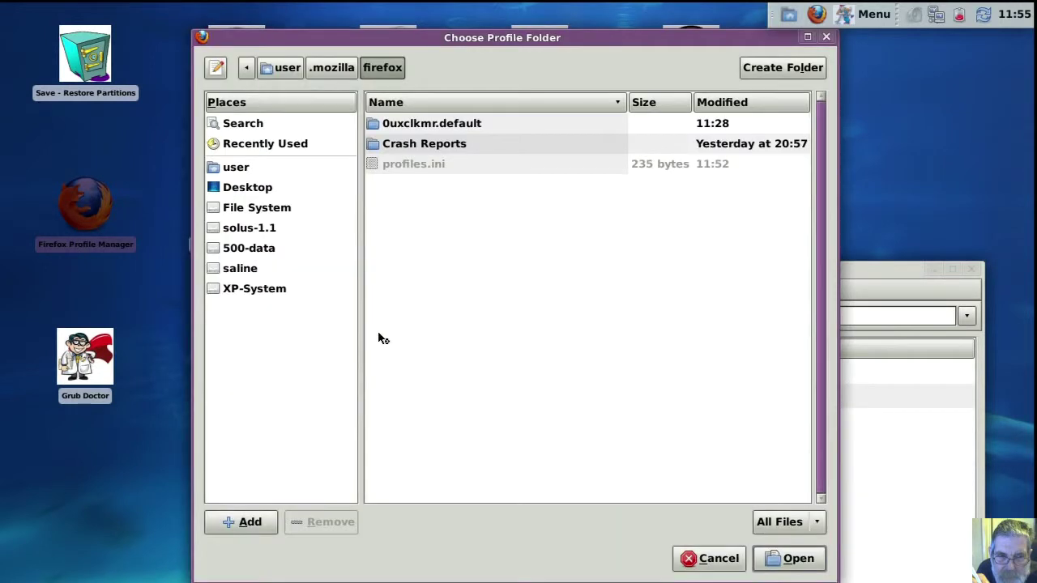
click(236, 168)
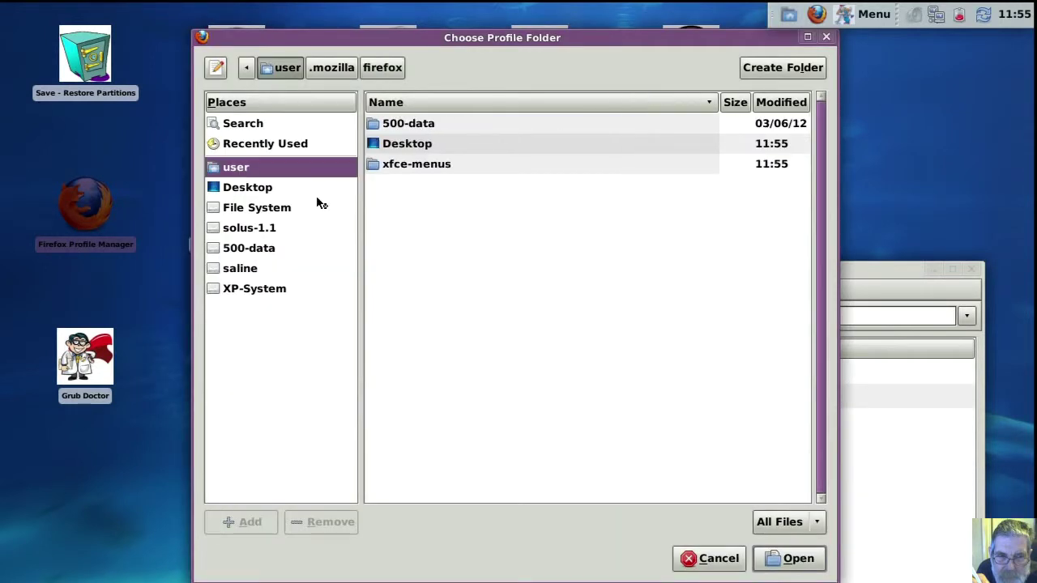
double_click(371, 167)
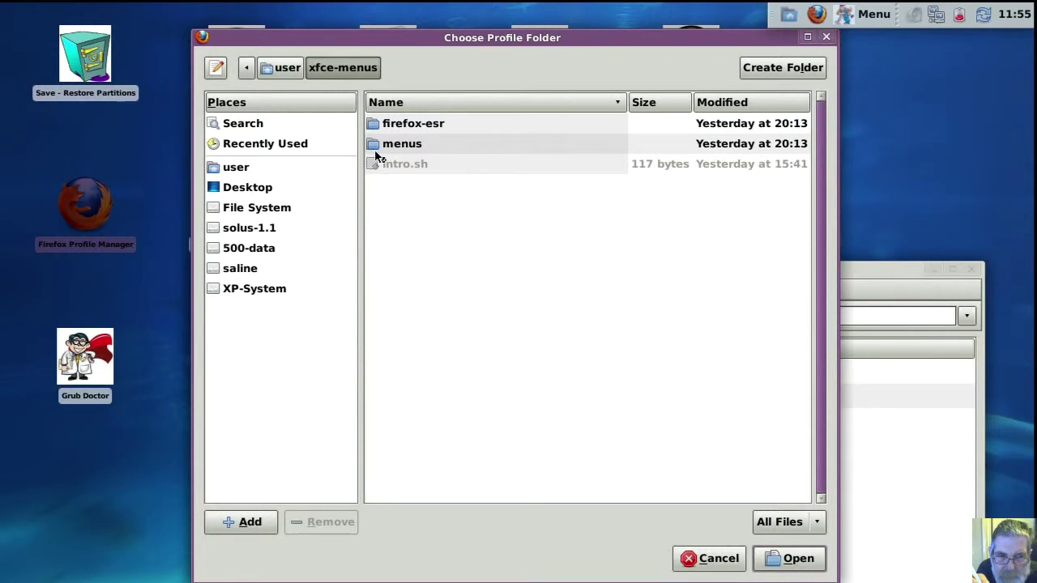
double_click(374, 127)
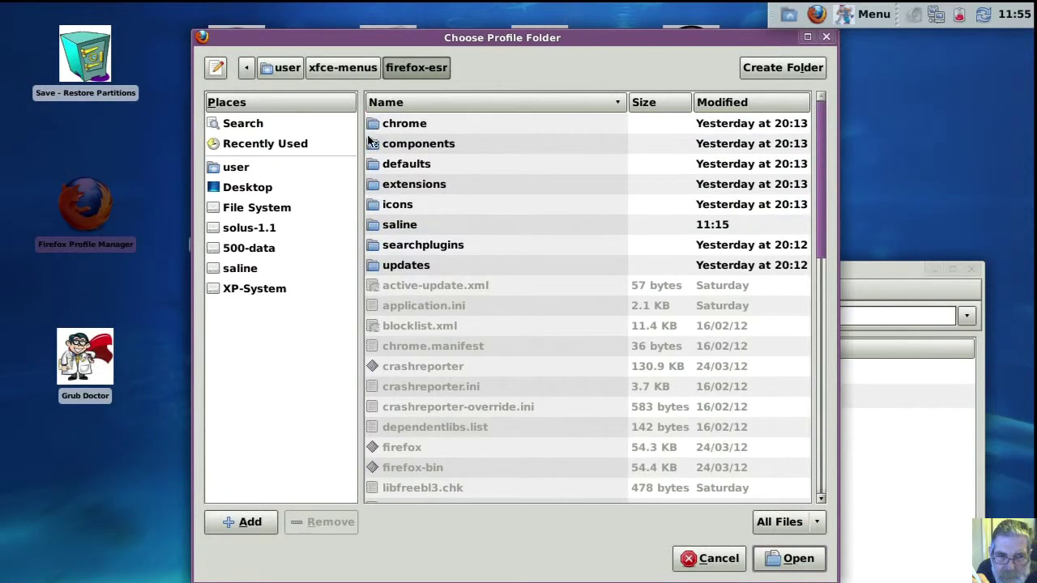
click(379, 224)
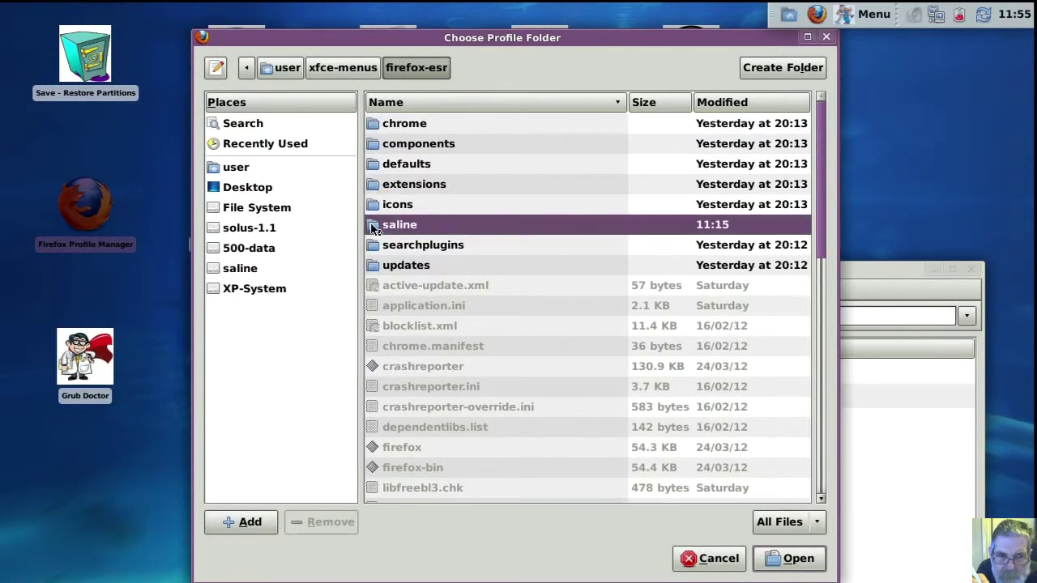
click(770, 559)
click(698, 444)
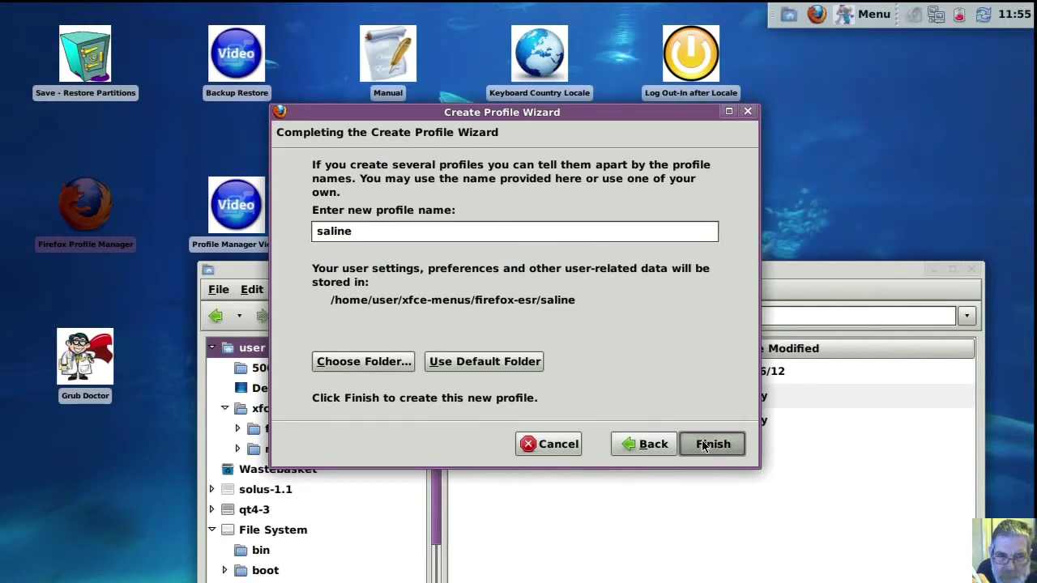
- Start Firefox from the Profile Manager, move its window toward the top-left, then close it
click(624, 384)
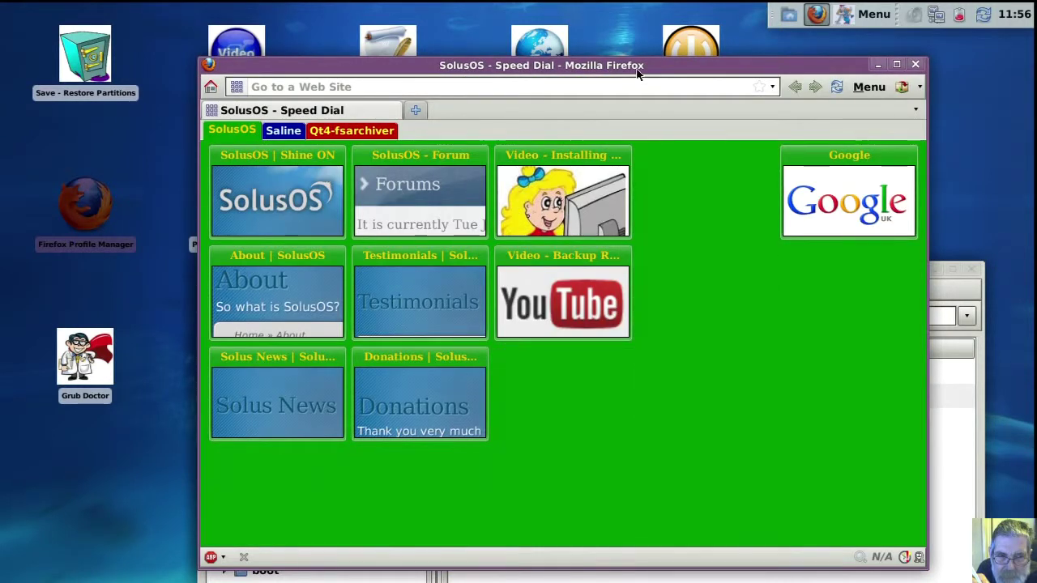
drag(636, 68, 463, 15)
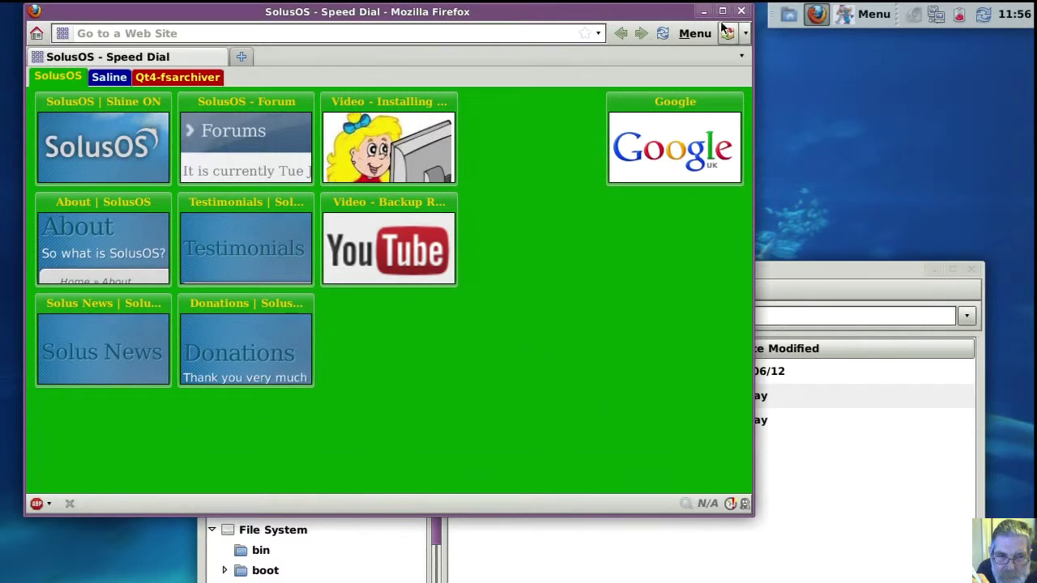
click(742, 10)
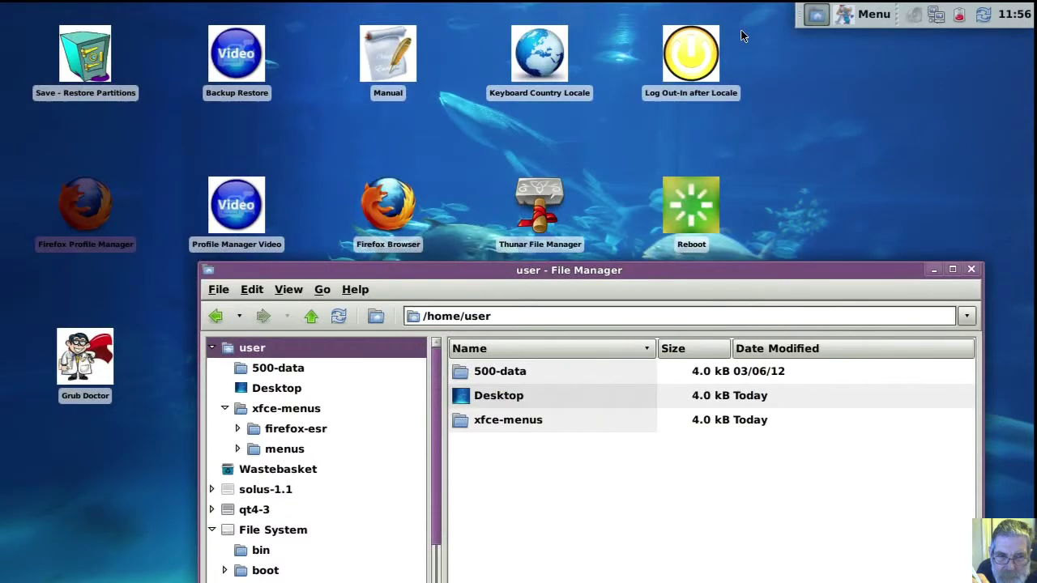
- Close the Thunar window showing /home/user, leaving only the desktop launchers visible
click(971, 270)
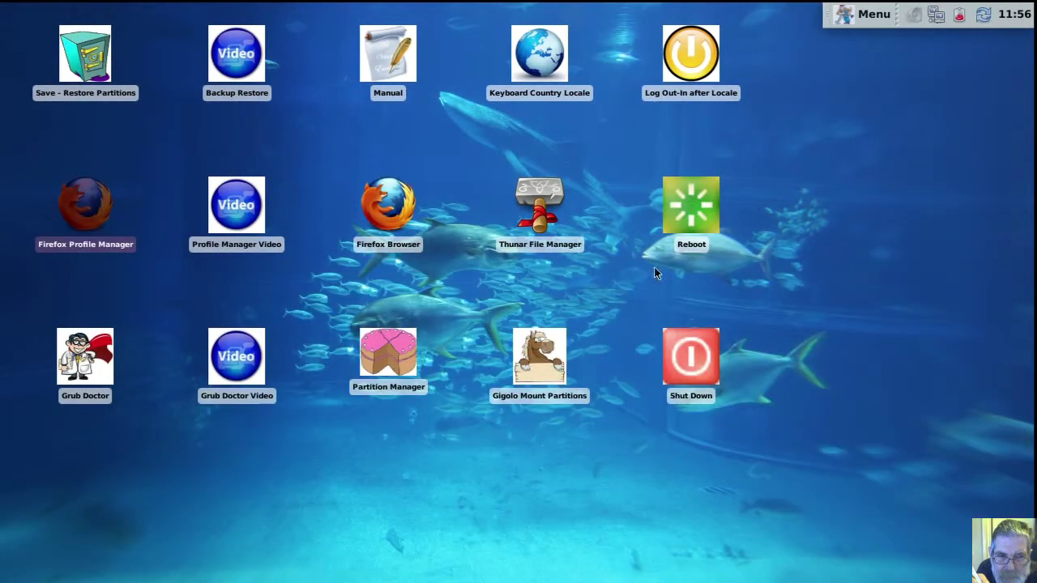